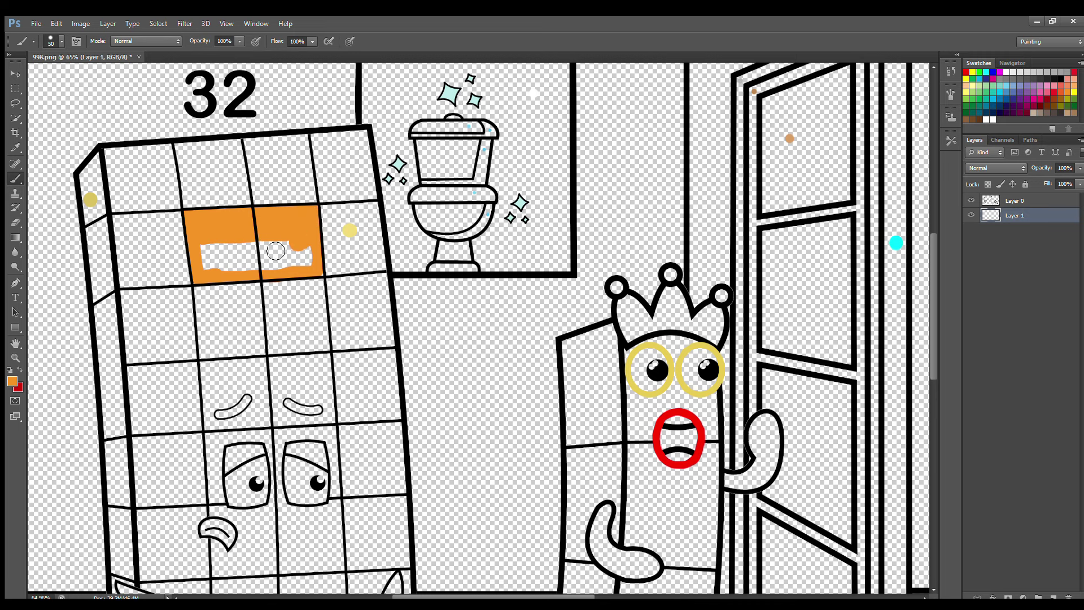
Step: Paint the tall block character's eyebrows, eyelids and lips orange on Layer 1
scroll(928, 351, "down", 3)
scroll(929, 350, "down", 4)
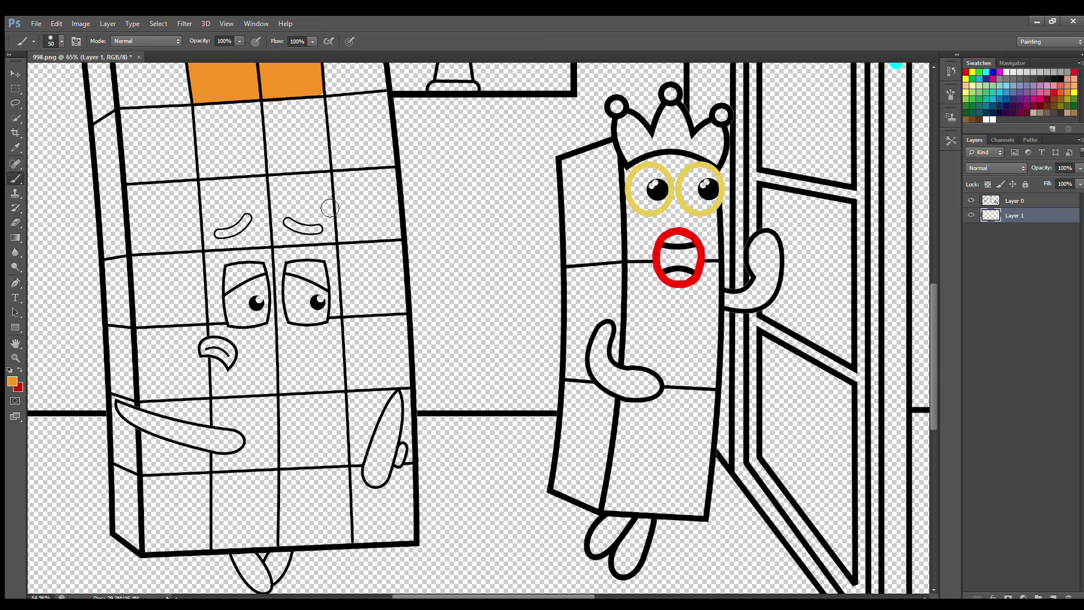
left_click_drag(247, 219, 218, 233)
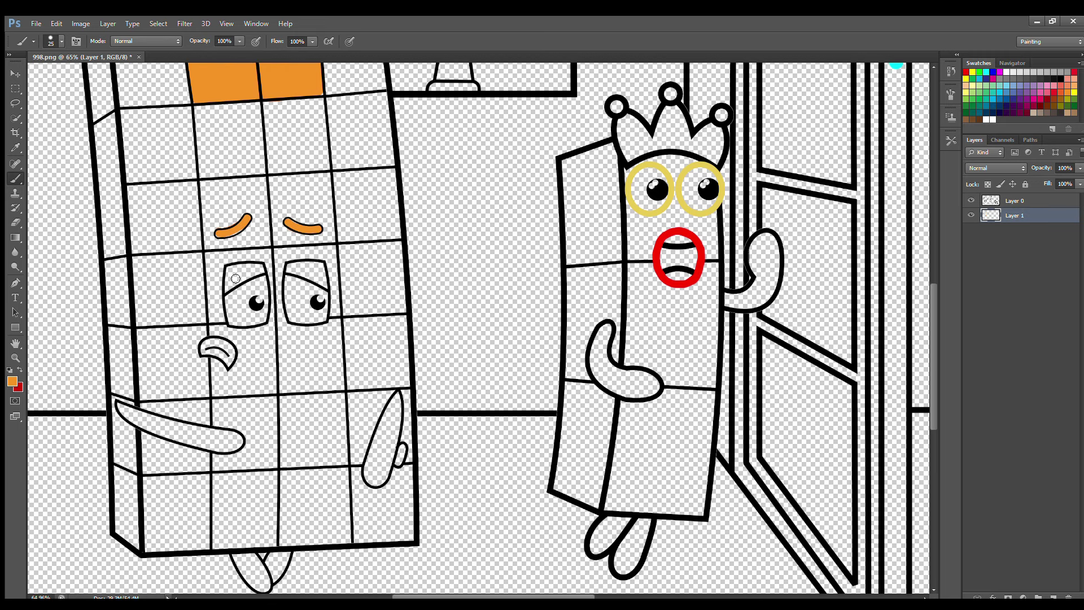
left_click_drag(228, 289, 260, 269)
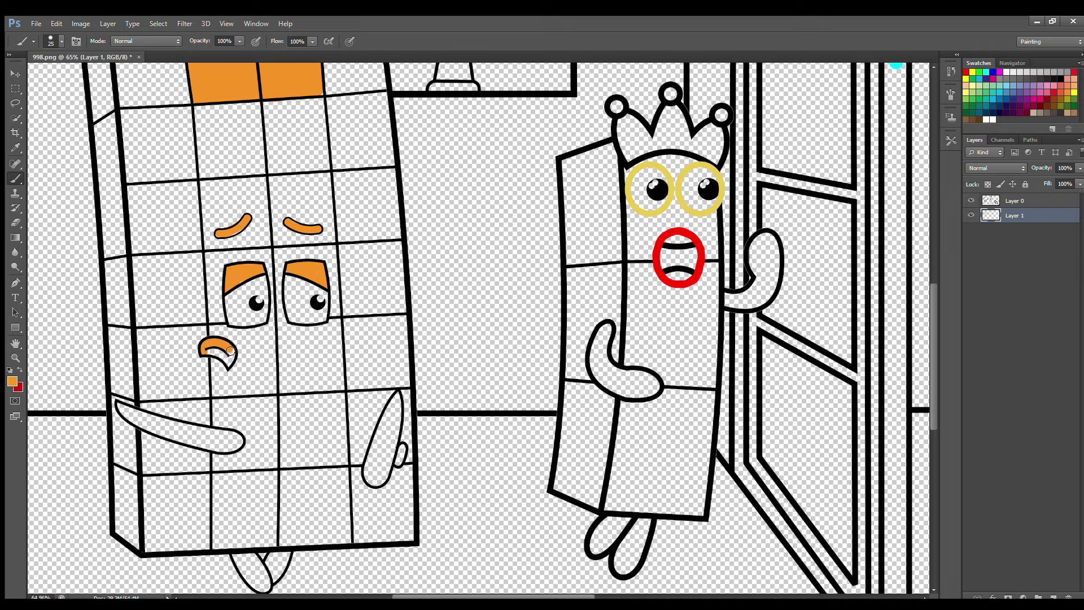
Step: Paint the tall block character's two arms and feet orange, staying within the outlines
mouse_move(397, 395)
left_mouse_down()
mouse_move(371, 480)
mouse_move(398, 417)
mouse_move(378, 462)
left_mouse_up()
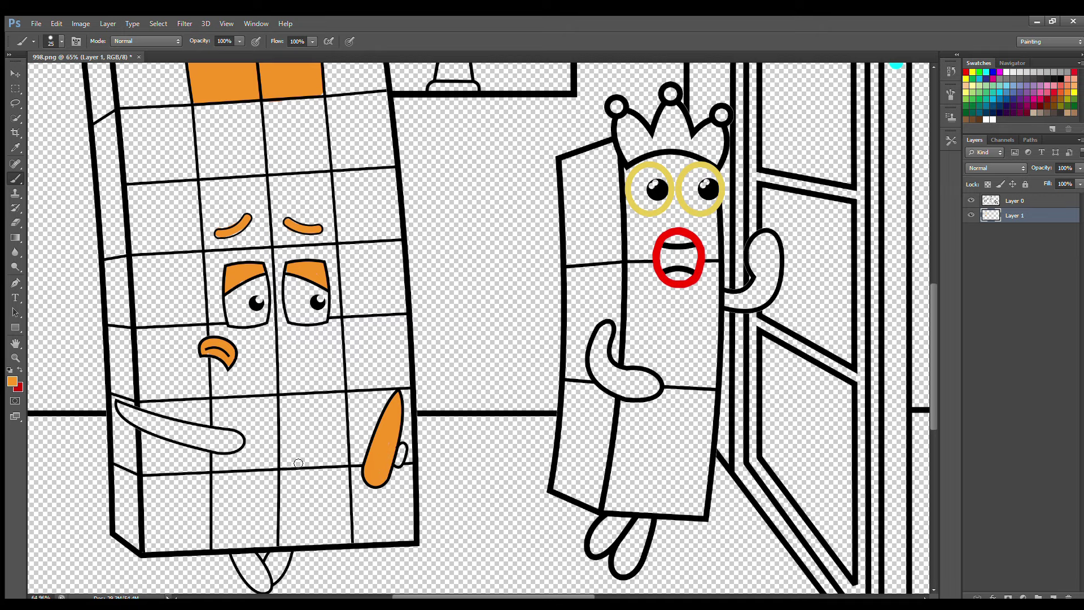
mouse_move(124, 410)
left_mouse_down()
mouse_move(200, 446)
mouse_move(237, 444)
mouse_move(183, 431)
mouse_move(229, 440)
left_mouse_up()
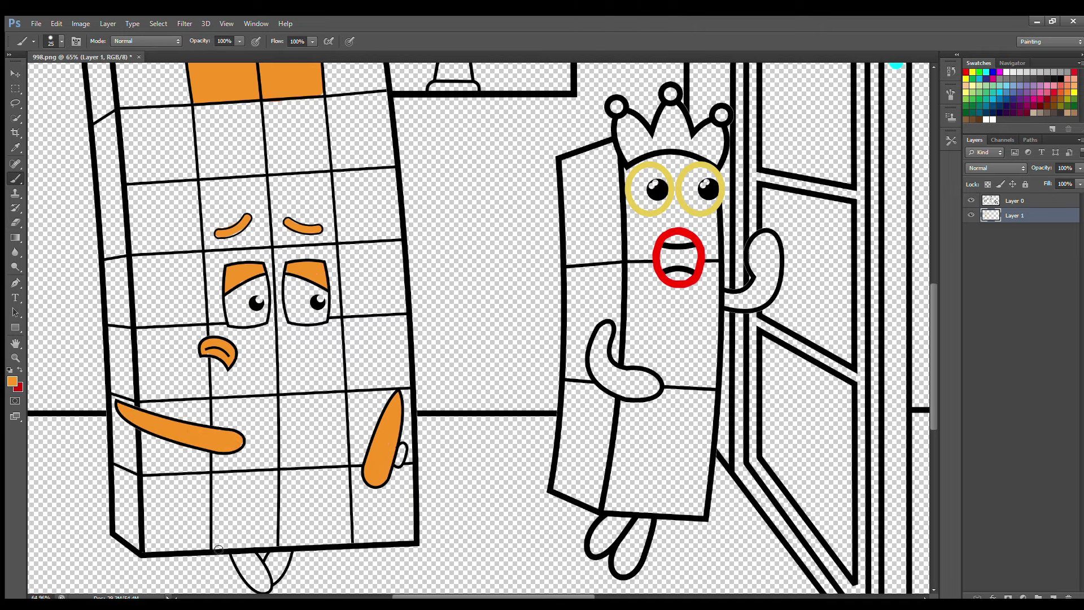
mouse_move(281, 567)
left_mouse_down()
mouse_move(259, 565)
mouse_move(242, 556)
mouse_move(283, 560)
left_mouse_up()
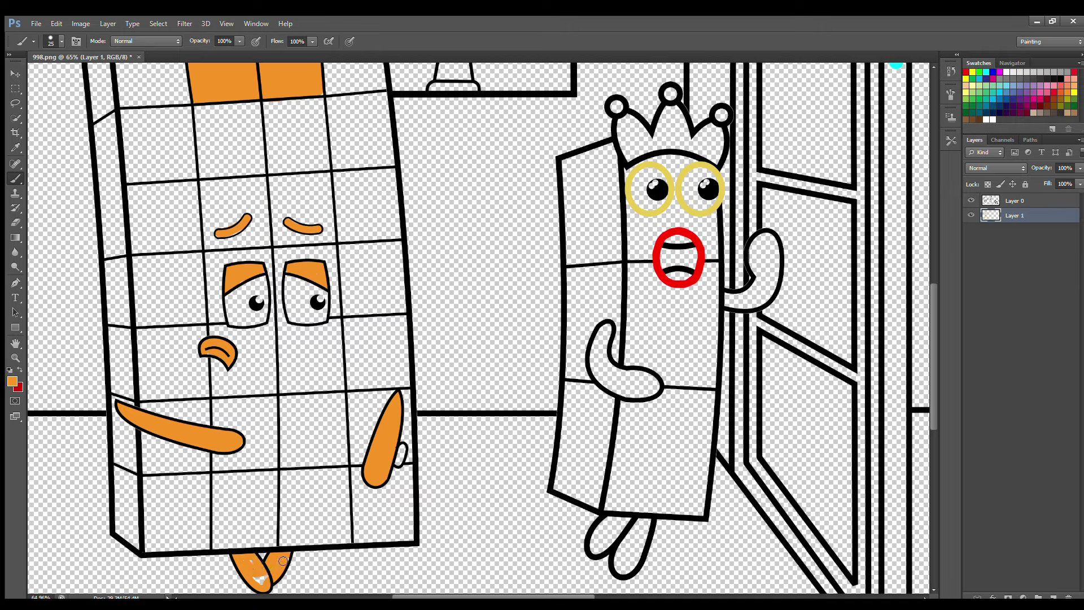
key("e")
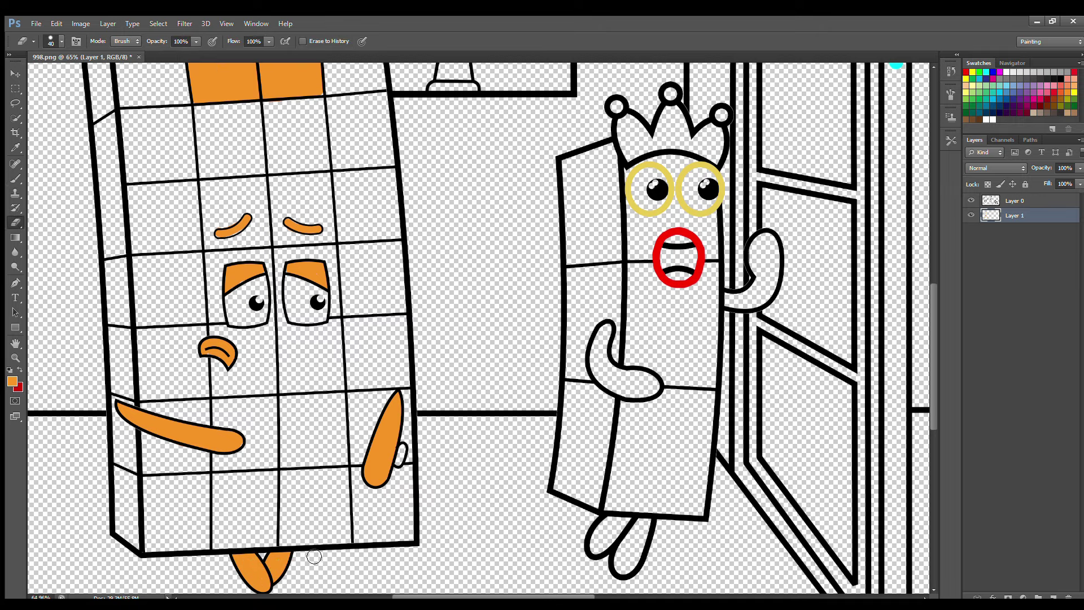
Step: Add a layer beneath the orange one and paint the tall character's small thumb bright yellow and its eyes white
left_click(1054, 594)
left_click(12, 181)
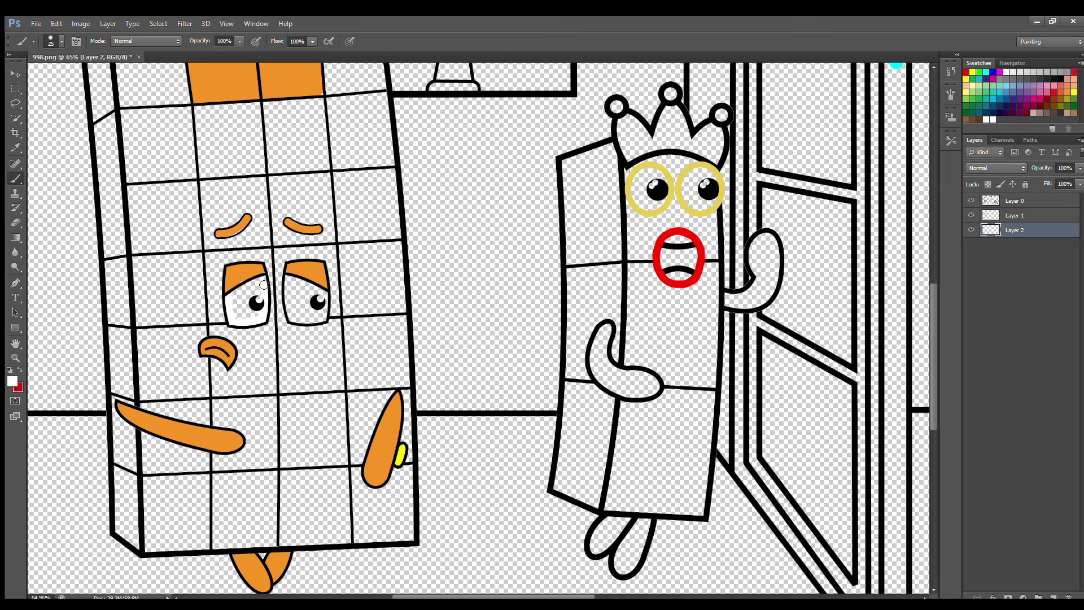
mouse_move(264, 284)
left_mouse_down()
mouse_move(243, 316)
mouse_move(229, 308)
mouse_move(283, 284)
mouse_move(297, 318)
mouse_move(325, 302)
mouse_move(306, 287)
mouse_move(305, 310)
left_mouse_up()
Step: On a new bottom layer, paint the tall character's front face pale yellow and add a soft purple patch on its lower belly
key("bracketright")
key("bracketright")
scroll(296, 301, "down", 2)
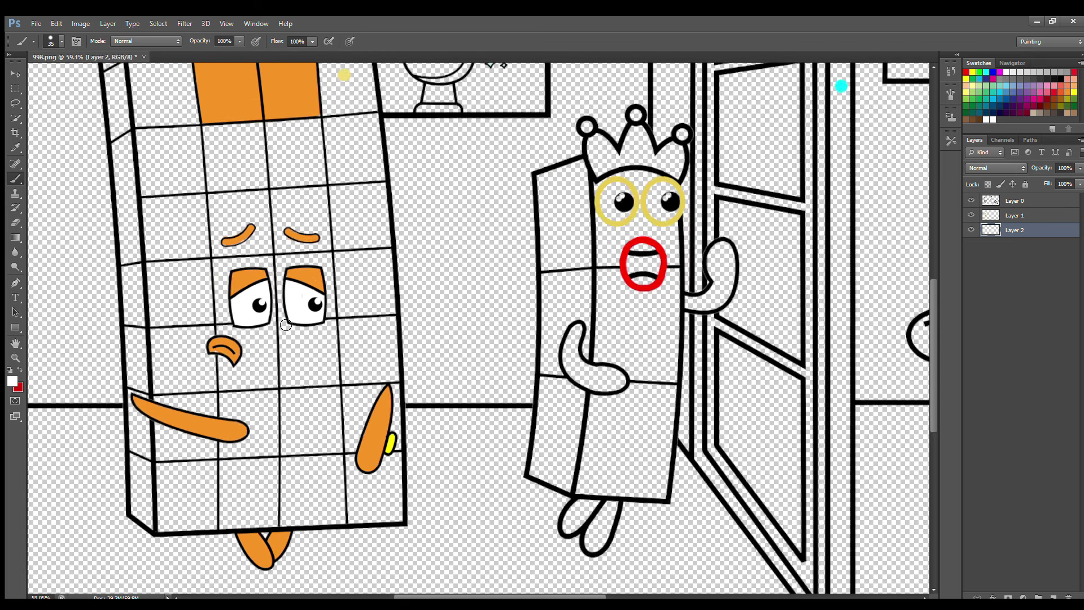
left_click_drag(931, 415, 930, 399)
left_click(1054, 597)
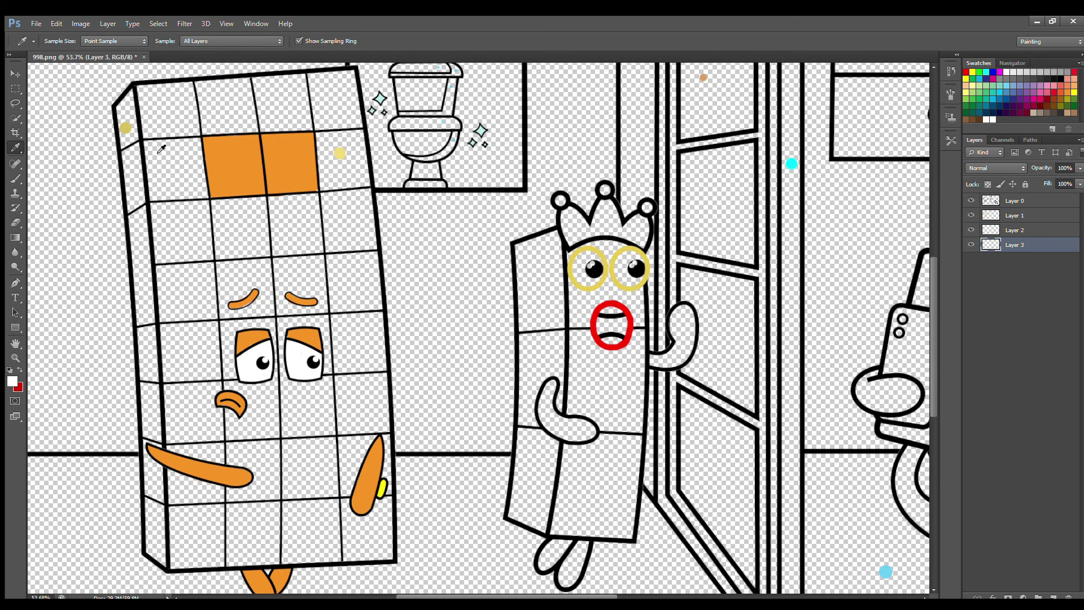
left_click(127, 129, "alt")
mouse_move(147, 95)
left_mouse_down()
mouse_move(182, 553)
mouse_move(211, 564)
mouse_move(369, 558)
mouse_move(392, 530)
mouse_move(354, 89)
mouse_move(157, 106)
mouse_move(174, 117)
mouse_move(341, 125)
mouse_move(307, 142)
mouse_move(332, 169)
mouse_move(375, 552)
mouse_move(368, 330)
mouse_move(242, 170)
mouse_move(204, 338)
mouse_move(218, 537)
mouse_move(335, 519)
mouse_move(234, 195)
mouse_move(287, 524)
mouse_move(253, 275)
left_mouse_up()
key("bracketright")
key("bracketright")
key("bracketright")
key("bracketright")
key("bracketright")
key("bracketright")
left_click(1023, 93)
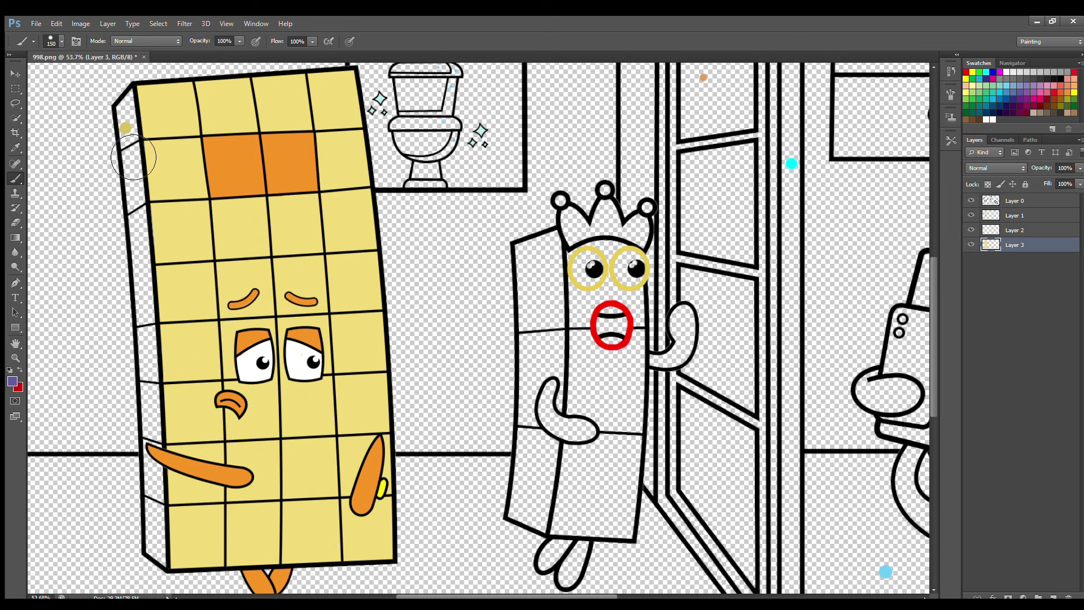
mouse_move(276, 502)
left_mouse_down()
mouse_move(342, 488)
mouse_move(289, 482)
mouse_move(258, 494)
mouse_move(278, 478)
left_mouse_up()
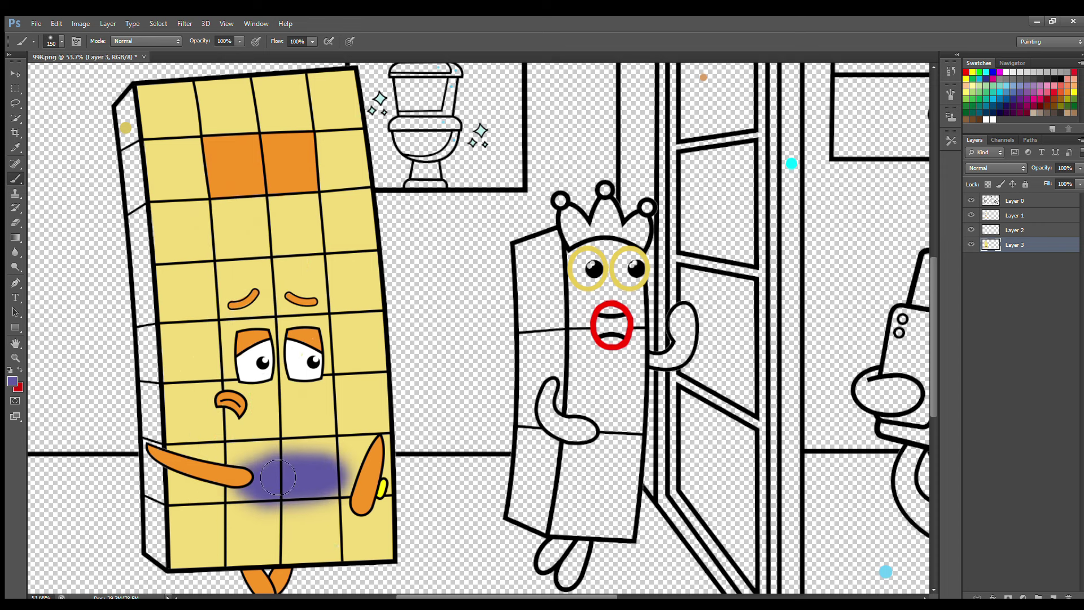
Step: On another new bottom layer, paint the tall character's side panel in the darker yellow sampled from the guide dot
left_click(1057, 595)
left_click(126, 129, "alt")
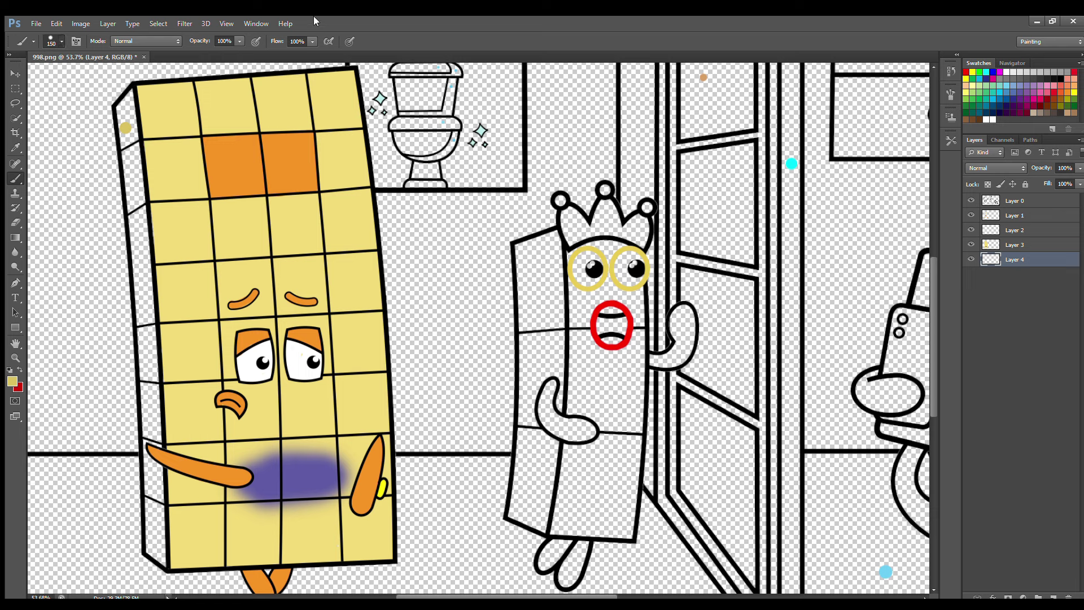
key("bracketleft")
key("bracketleft")
key("bracketleft")
mouse_move(129, 102)
left_mouse_down()
mouse_move(140, 144)
mouse_move(168, 553)
mouse_move(190, 566)
left_mouse_up()
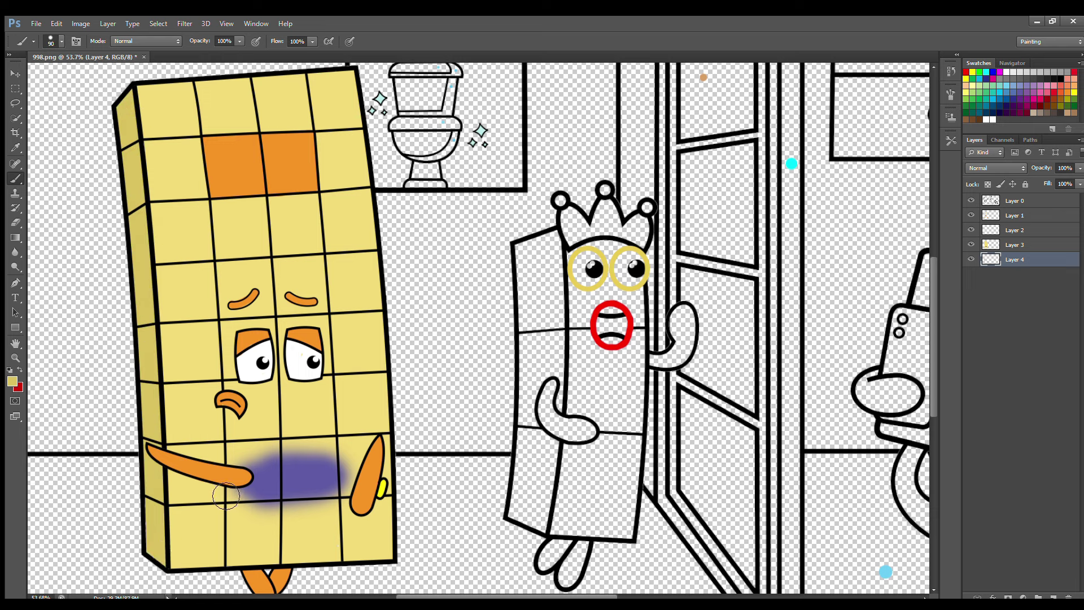
Step: On Layer 1, paint the crowned character's eyes and teeth white with a size 30 brush
left_click(1015, 216)
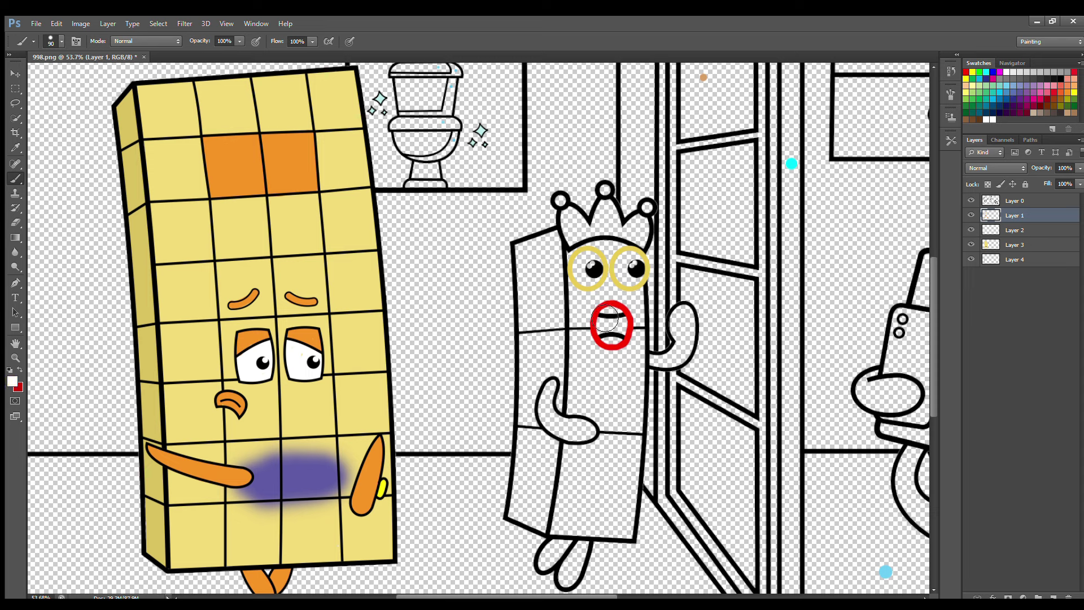
key("bracketleft")
key("bracketleft")
key("bracketleft")
key("bracketleft")
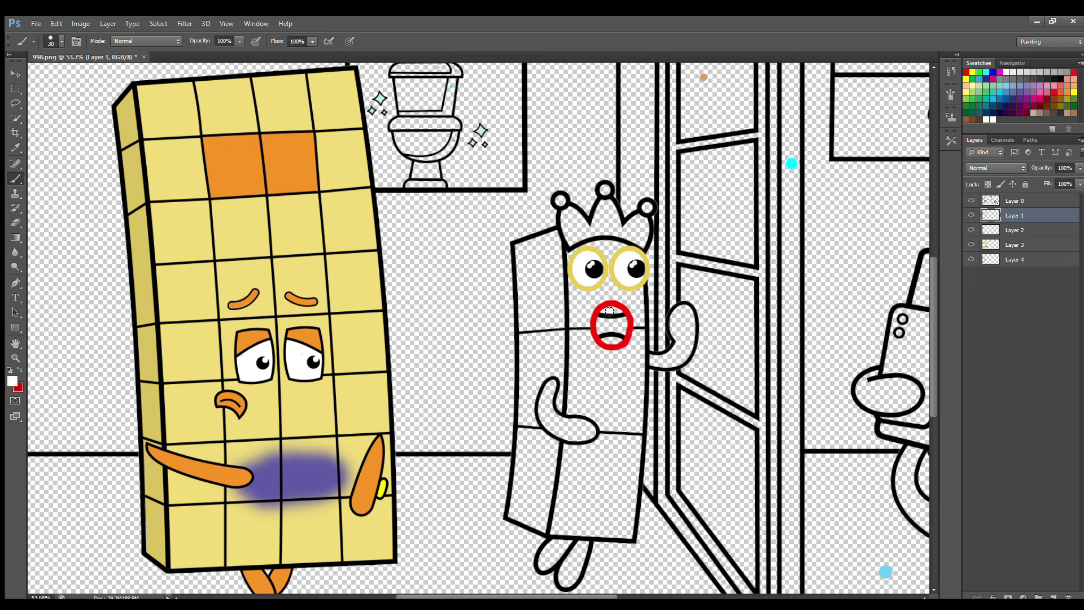
Step: Sample the red of the crowned character's lips and paint its arms, feet and crown with it
left_click(16, 147)
left_click(628, 333)
key("b")
left_click_drag(651, 357, 684, 310)
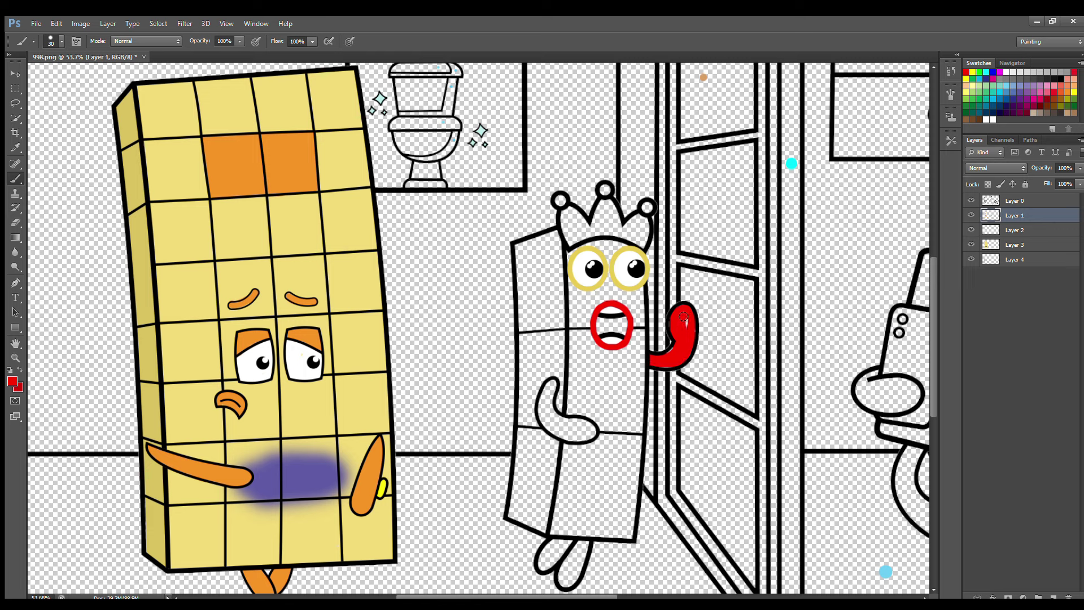
key("bracketright")
mouse_move(550, 384)
left_mouse_down()
mouse_move(550, 427)
mouse_move(586, 440)
mouse_move(548, 399)
mouse_move(582, 432)
left_mouse_up()
mouse_move(553, 541)
left_mouse_down()
mouse_move(546, 558)
mouse_move(576, 559)
mouse_move(569, 574)
left_mouse_up()
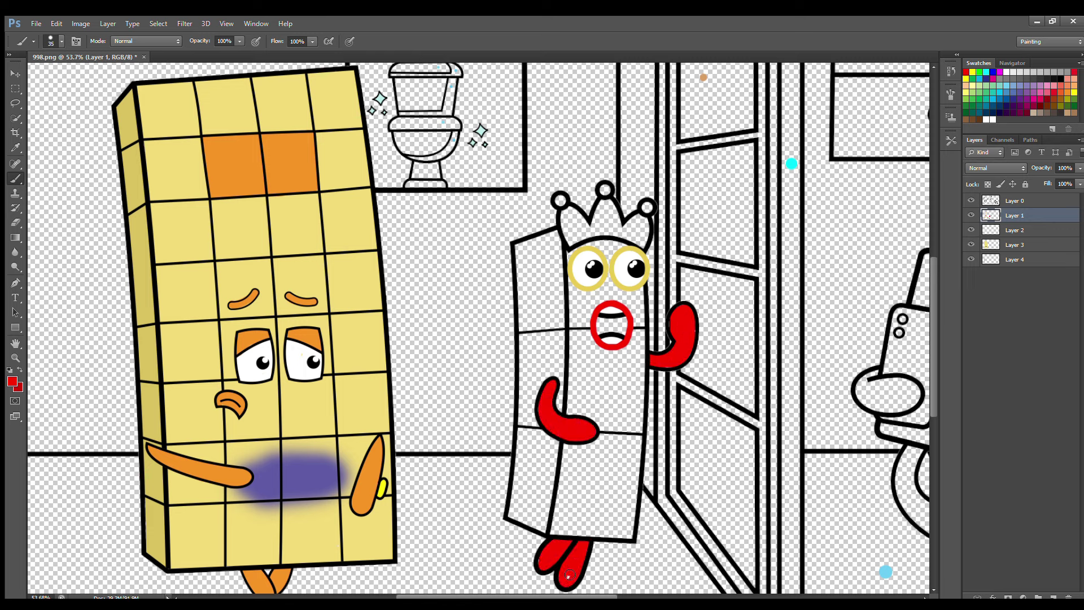
mouse_move(565, 213)
left_mouse_down()
mouse_move(572, 245)
mouse_move(590, 237)
mouse_move(641, 248)
mouse_move(639, 220)
mouse_move(602, 208)
mouse_move(574, 232)
left_mouse_up()
Step: On Layer 2, fill the inside of the crowned character's mouth with black
left_click(1014, 230)
left_click(15, 147)
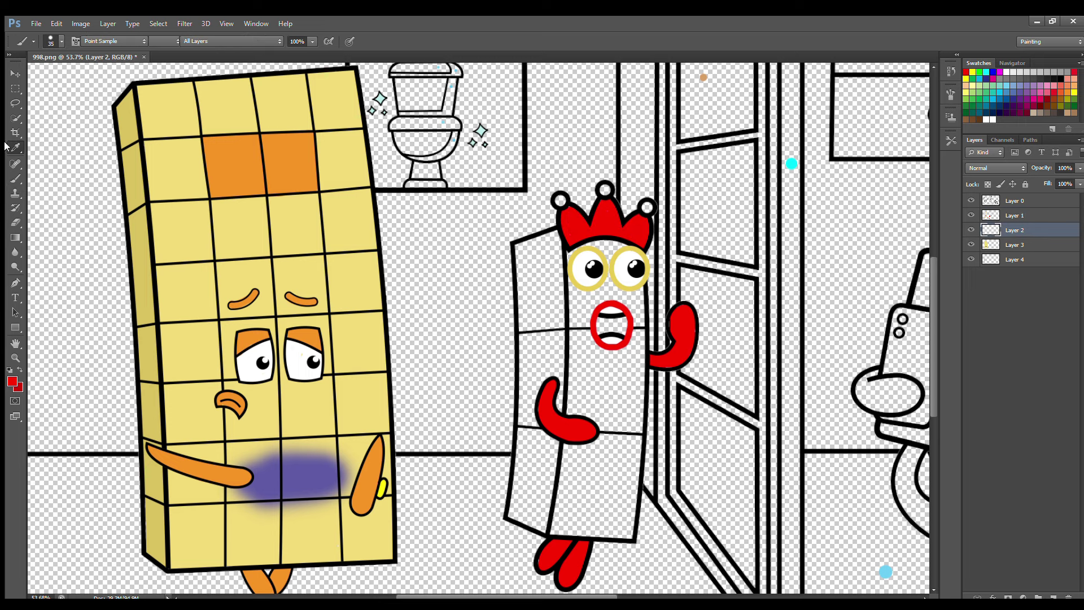
left_click(121, 149)
left_click(15, 178)
mouse_move(602, 318)
left_mouse_down()
mouse_move(621, 327)
mouse_move(608, 333)
left_mouse_up()
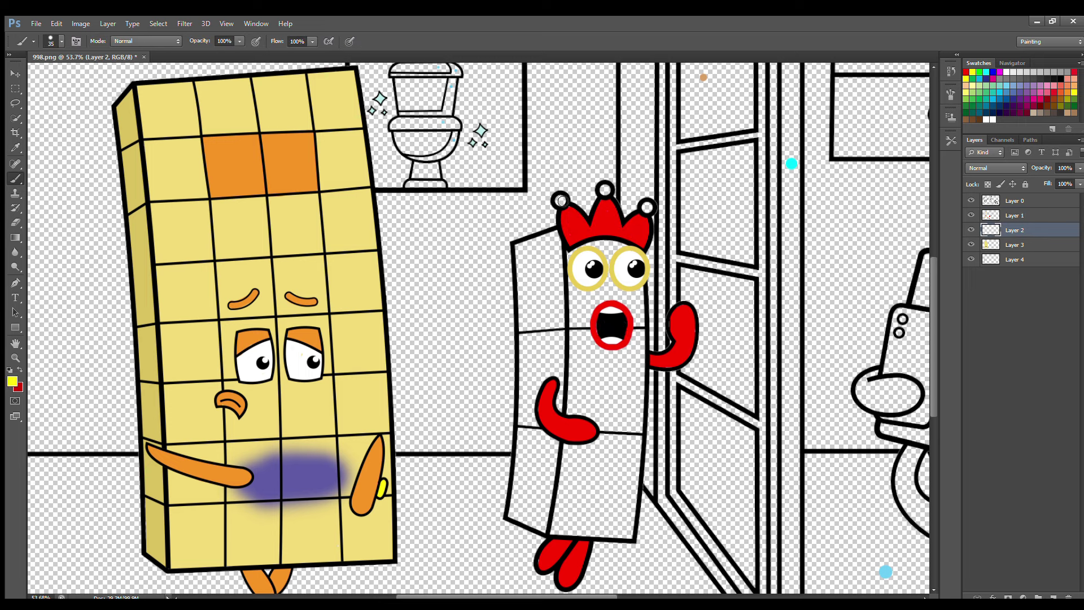
Step: Paint the crown's three balls and, on Layer 3, the crowned character's front face bright yellow
left_click(1015, 244)
mouse_move(580, 262)
left_mouse_down()
mouse_move(580, 443)
mouse_move(563, 526)
mouse_move(632, 537)
mouse_move(646, 397)
mouse_move(607, 255)
left_mouse_up()
key("bracketright")
key("bracketright")
key("bracketright")
mouse_move(603, 294)
left_mouse_down()
mouse_move(593, 500)
mouse_move(627, 415)
mouse_move(604, 479)
left_mouse_up()
Step: On Layer 4, paint the crowned character's side panel a darker yellow
key("i")
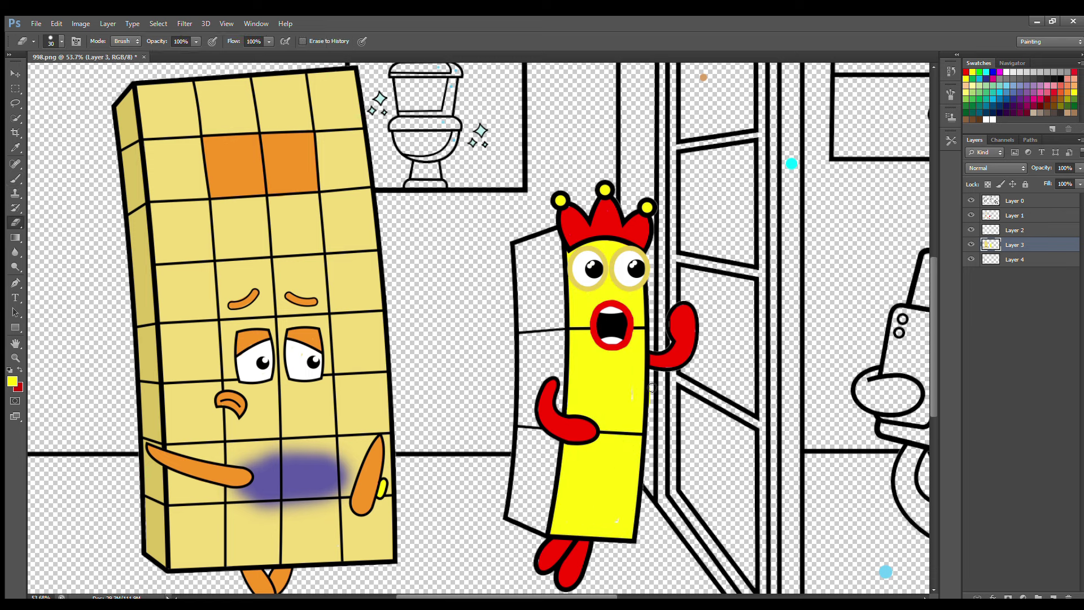
key("alt+bracketleft")
key("b")
mouse_move(556, 245)
left_mouse_down()
mouse_move(536, 261)
mouse_move(533, 519)
mouse_move(556, 498)
mouse_move(569, 272)
mouse_move(536, 422)
left_mouse_up()
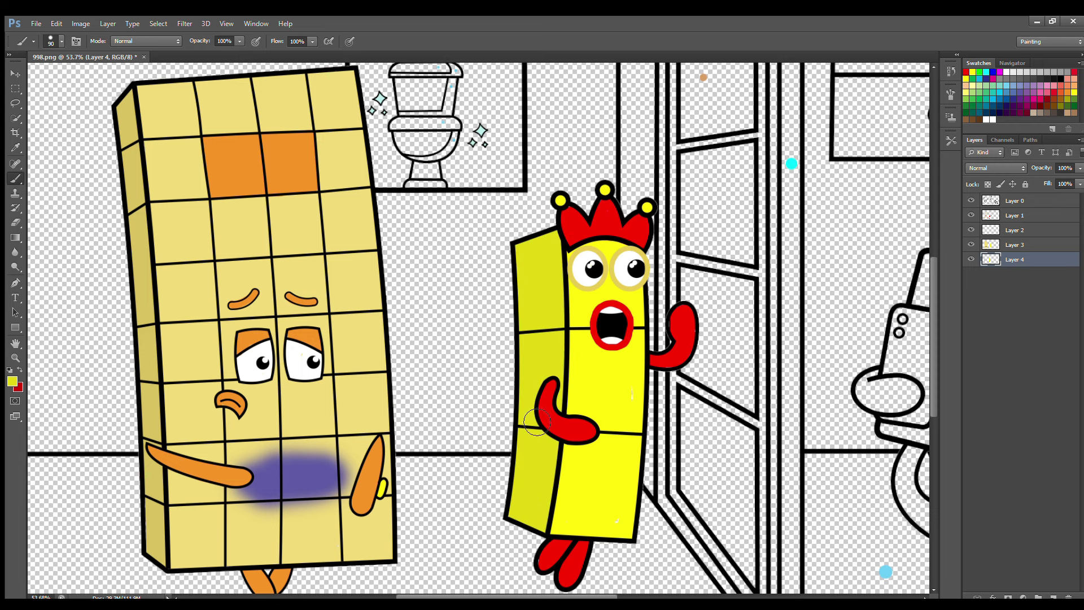
Step: On Layer 1, paint the white of the seated cube character's eye, its pupil highlight and its teeth white
left_click_drag(572, 596, 655, 593)
left_click(1007, 72)
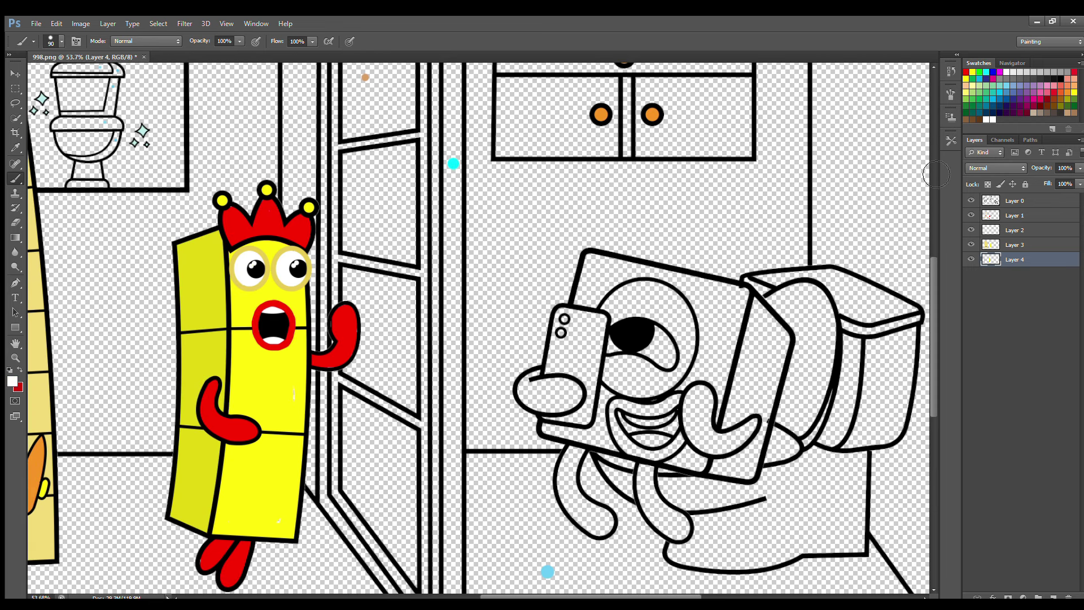
left_click(1014, 215)
key("bracketleft")
key("bracketleft")
key("bracketleft")
key("bracketleft")
left_click_drag(616, 345, 660, 351)
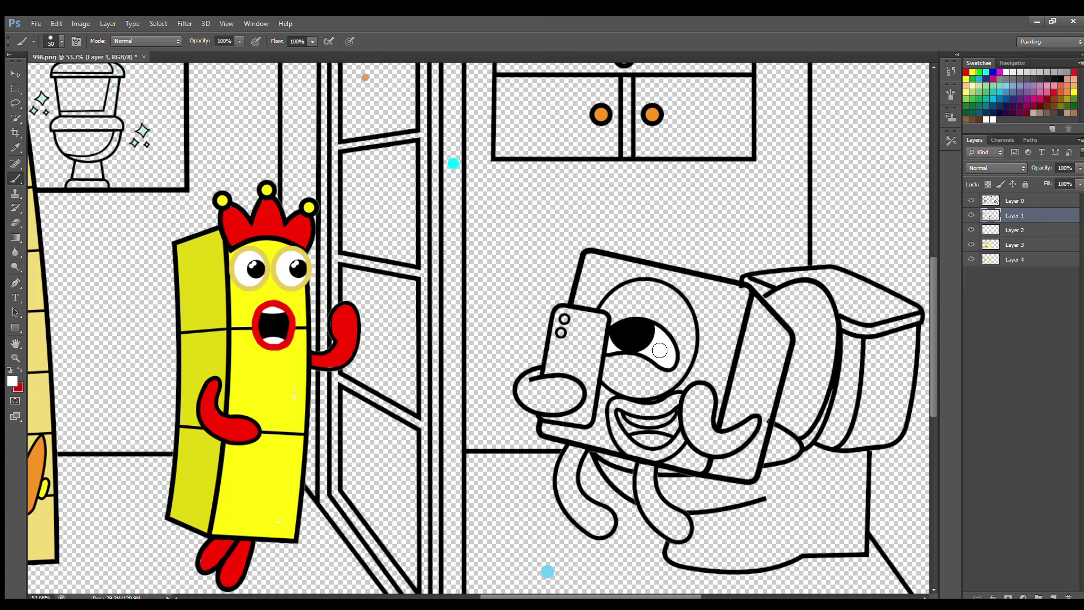
left_click(1016, 201)
left_click(1020, 218)
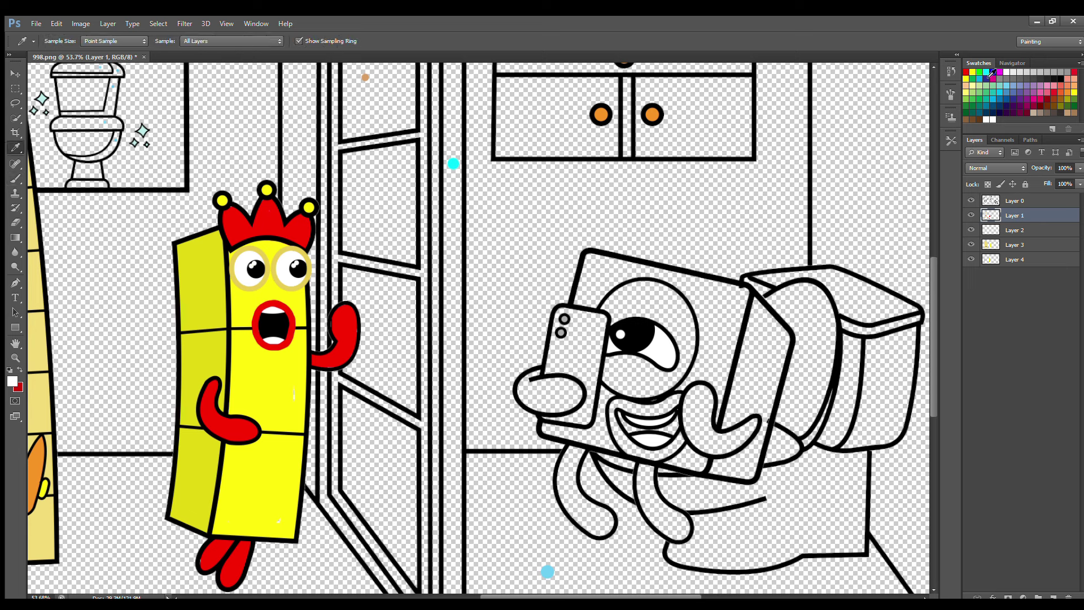
Step: Paint the seated cube character's hands and legs dark red on Layer 1
left_click(344, 325, "alt")
key("bracketright")
mouse_move(535, 379)
left_mouse_down()
mouse_move(521, 387)
mouse_move(566, 405)
mouse_move(548, 393)
mouse_move(558, 400)
left_mouse_up()
key("bracketright")
mouse_move(691, 392)
left_mouse_down()
mouse_move(693, 435)
mouse_move(728, 451)
mouse_move(756, 425)
mouse_move(724, 439)
mouse_move(710, 406)
mouse_move(706, 434)
left_mouse_up()
mouse_move(643, 468)
left_mouse_down()
mouse_move(652, 516)
mouse_move(684, 535)
mouse_move(652, 471)
left_mouse_up()
mouse_move(564, 449)
left_mouse_down()
mouse_move(564, 488)
mouse_move(590, 526)
mouse_move(611, 521)
mouse_move(578, 496)
mouse_move(583, 455)
mouse_move(599, 521)
left_mouse_up()
Step: On Layer 2, fill the seated character's round eyelid area with dark red and the inside of its mouth with black
left_click(1011, 230)
mouse_move(613, 310)
left_mouse_down()
mouse_move(638, 291)
mouse_move(678, 302)
mouse_move(691, 336)
mouse_move(666, 391)
mouse_move(612, 356)
left_mouse_up()
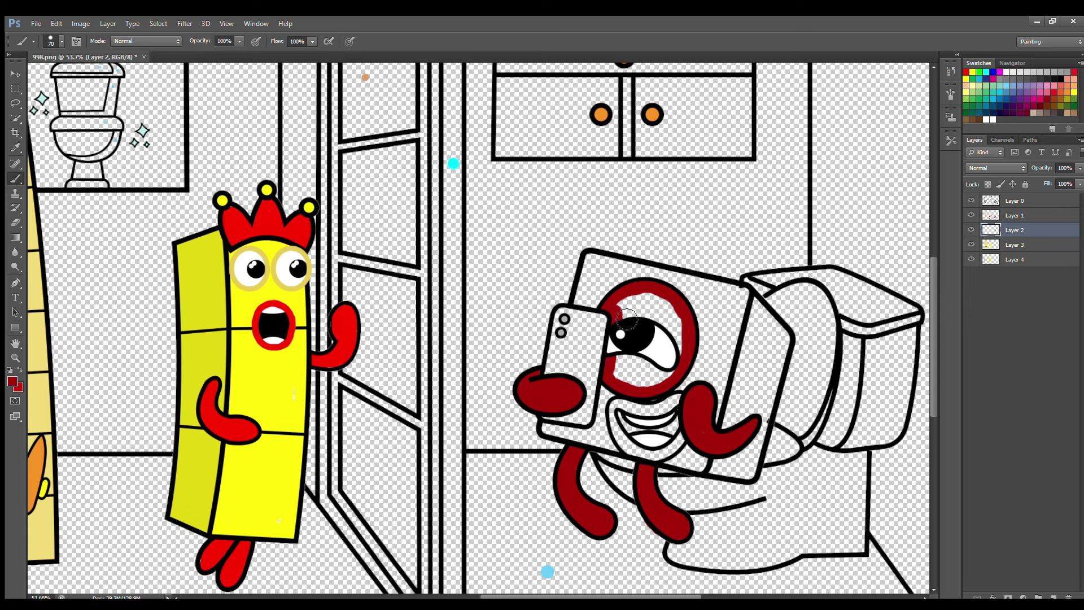
mouse_move(627, 320)
left_mouse_down()
mouse_move(680, 359)
mouse_move(645, 350)
left_mouse_up()
left_click(16, 148)
left_click(34, 188)
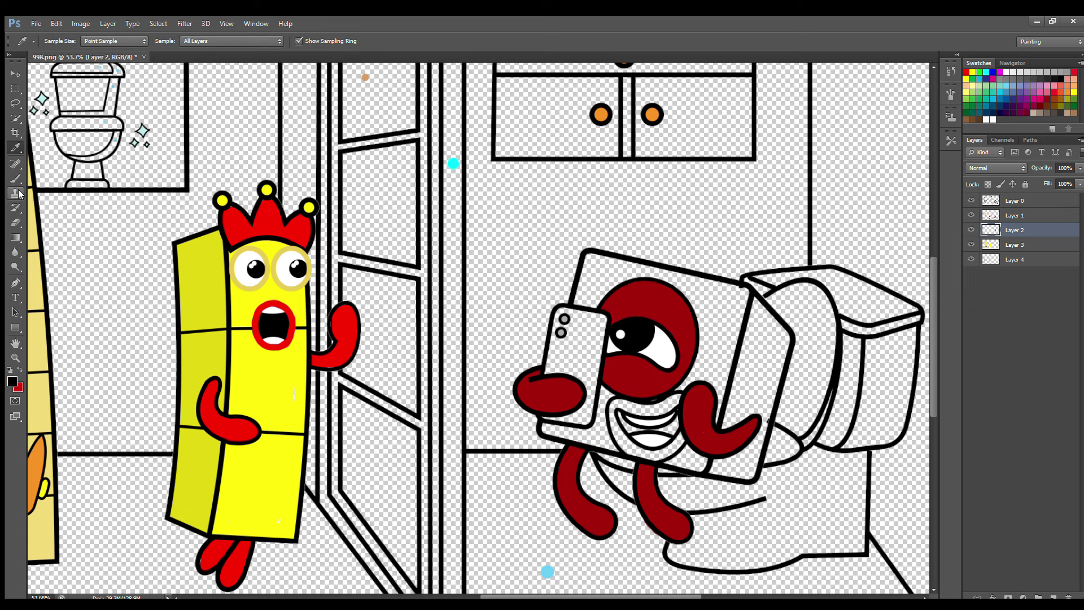
key("b")
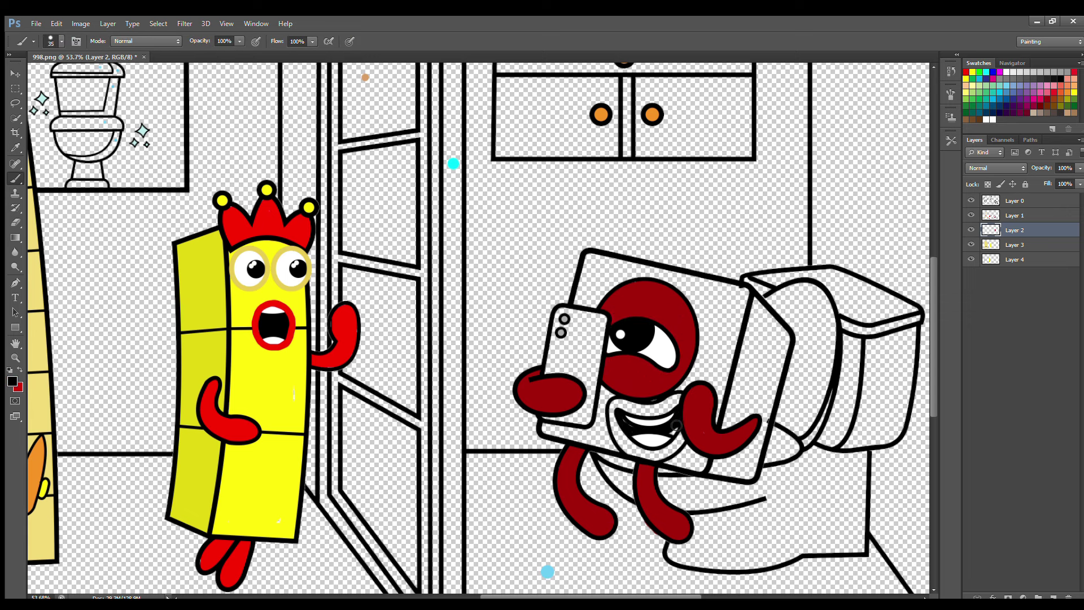
Step: On Layer 3, paint the phone blue and the seated character's lips dark red
left_click(1005, 245)
left_click(16, 148)
left_click(624, 390)
left_click(12, 383)
key("b")
left_click_drag(576, 316, 585, 417)
left_click_drag(619, 406, 672, 446)
Step: Paint the seated cube character's side panel crimson red
mouse_move(754, 300)
left_mouse_down()
mouse_move(718, 469)
mouse_move(754, 469)
mouse_move(788, 342)
mouse_move(762, 316)
left_mouse_up()
key("bracketright")
key("bracketright")
left_click_drag(763, 355, 737, 455)
left_click_drag(737, 455, 765, 345)
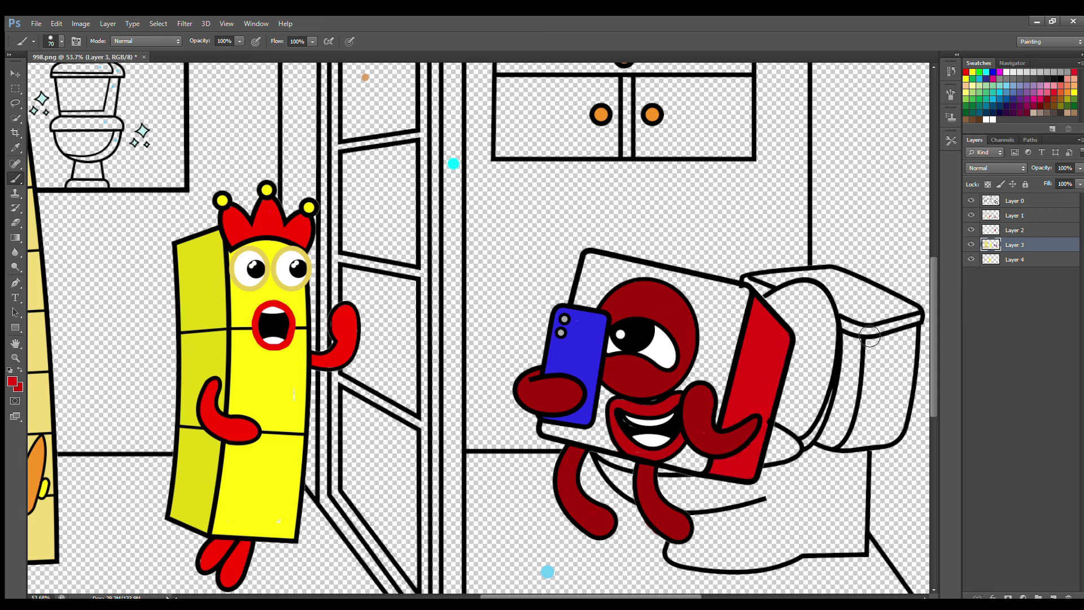
Step: On Layer 4, paint the seated cube character's front face bright red
left_click(1015, 259)
left_click(965, 72)
mouse_move(593, 262)
left_mouse_down()
mouse_move(633, 451)
mouse_move(729, 389)
mouse_move(627, 271)
mouse_move(702, 390)
mouse_move(606, 429)
left_mouse_up()
left_click(606, 429)
Step: Add a new layer at the bottom and paint the whole toilet behind the cube character pale pink
left_click(1052, 596, "ctrl")
left_click(12, 381)
key("bracketright")
key("bracketright")
mouse_move(856, 463)
left_mouse_down()
mouse_move(681, 519)
mouse_move(611, 464)
left_mouse_up()
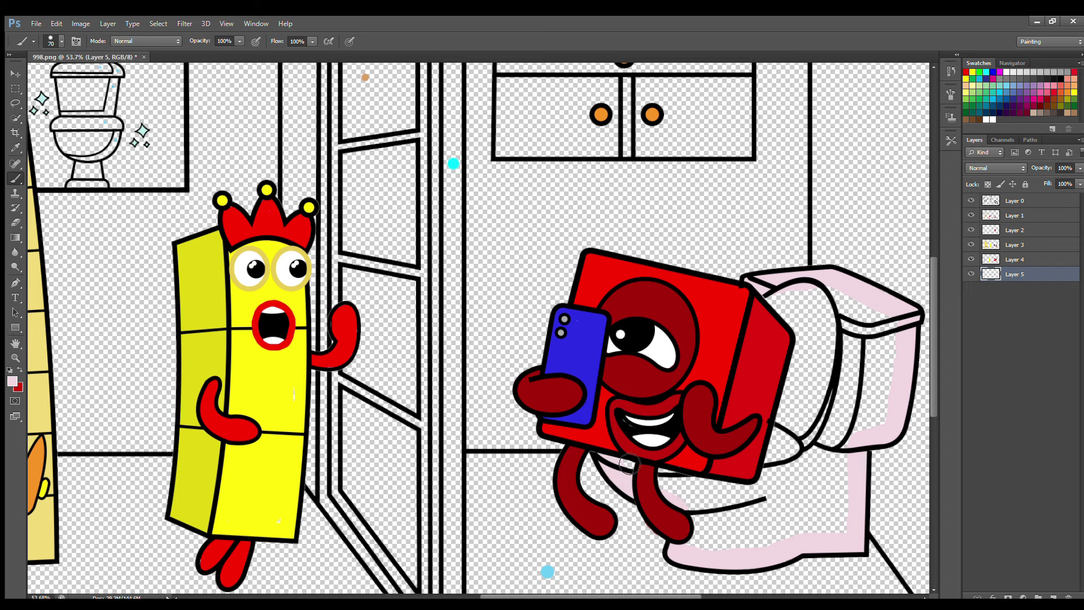
mouse_move(782, 451)
left_mouse_down()
mouse_move(816, 300)
mouse_move(829, 331)
mouse_move(822, 449)
mouse_move(789, 460)
mouse_move(847, 508)
mouse_move(812, 478)
left_mouse_up()
key("bracketright")
Step: On Layer 1, paint the wall cabinet's drawer and two doors in the tan sampled from its guide dot
left_click_drag(931, 392, 932, 371)
left_click(1016, 215)
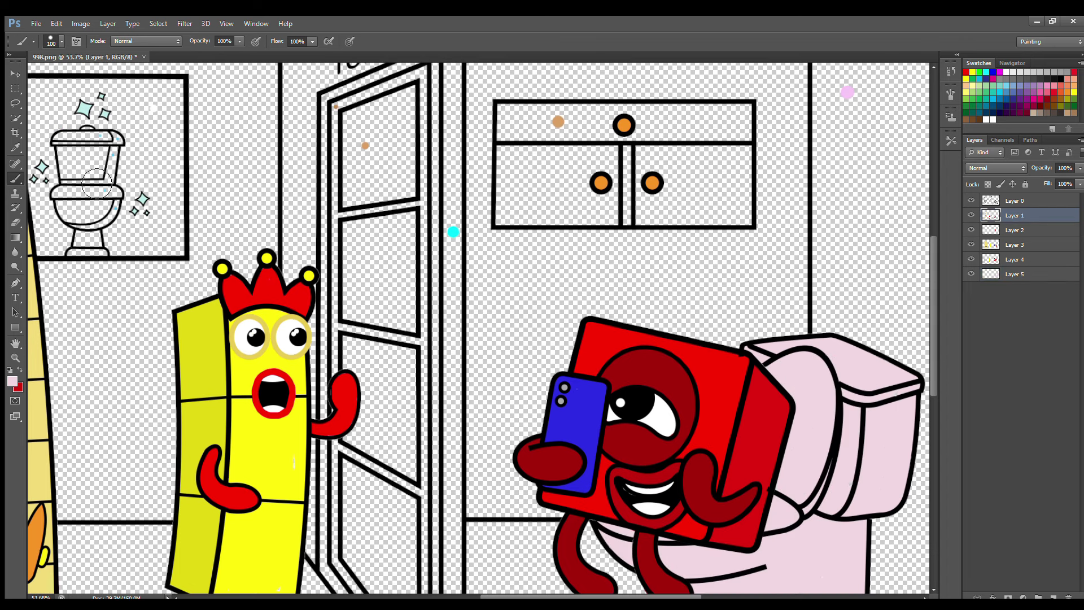
left_click(558, 122, "alt")
key("bracketleft")
key("bracketleft")
key("bracketleft")
key("bracketleft")
left_click_drag(510, 117, 742, 130)
left_click_drag(508, 158, 610, 214)
left_click_drag(644, 158, 740, 214)
Step: Paint the narrow divider between the cabinet doors dark brown
left_click(972, 119)
key("bracketleft")
key("bracketleft")
left_click_drag(626, 153, 626, 220)
Step: Sample the light blue guide colour and paint the lid and tank of the toilet in the wall picture
left_click_drag(496, 595, 481, 592)
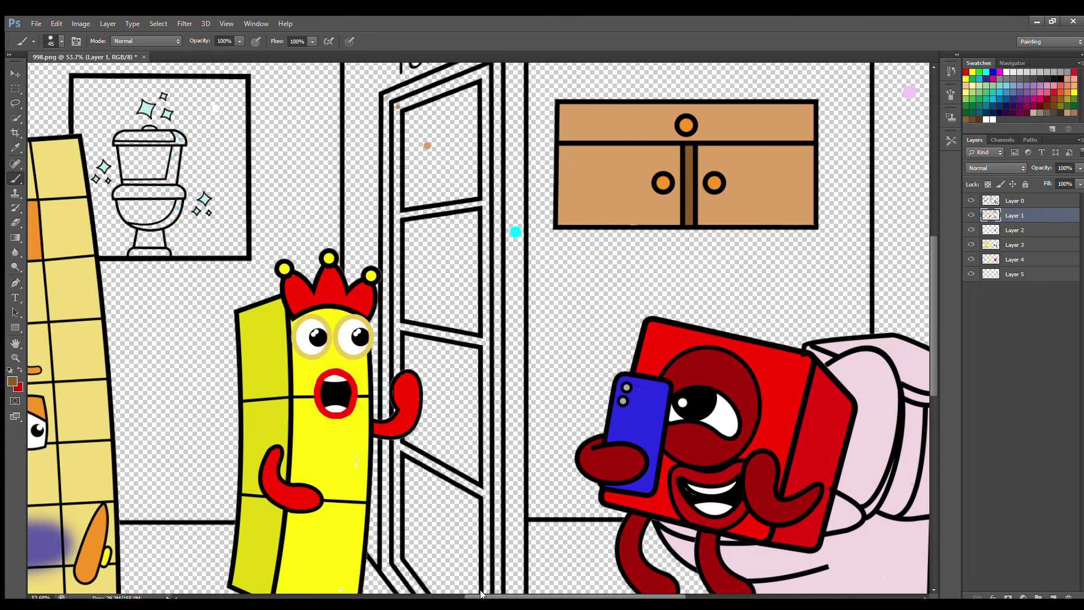
scroll(80, 87, "up", 4)
left_click(14, 147)
left_click(203, 161)
left_click(15, 178)
key("bracketleft")
key("bracketleft")
key("bracketleft")
key("bracketleft")
key("bracketleft")
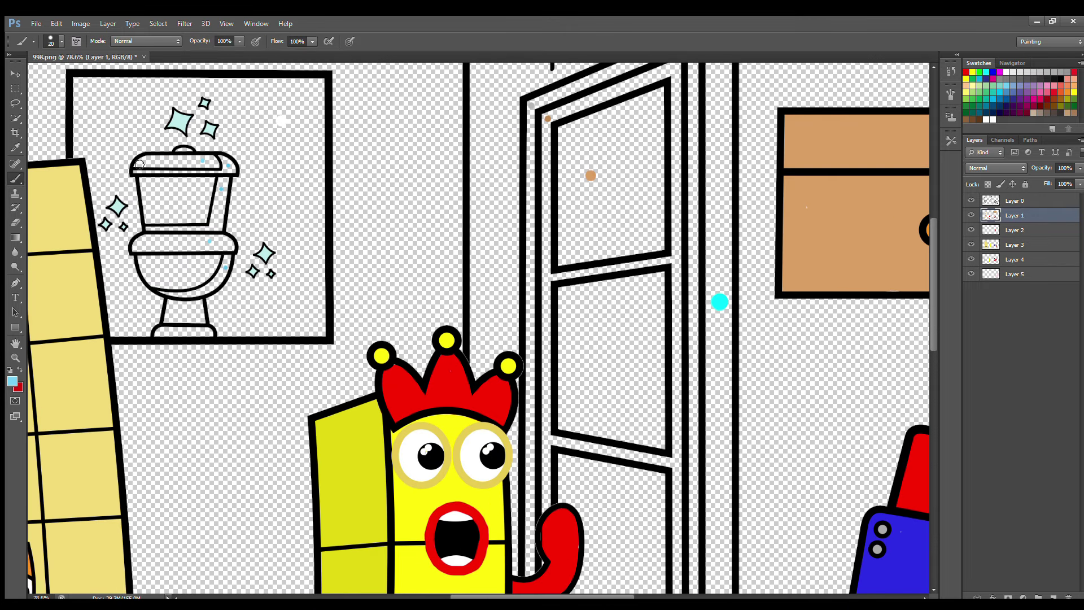
mouse_move(138, 165)
left_mouse_down()
mouse_move(203, 161)
mouse_move(139, 179)
mouse_move(175, 219)
mouse_move(207, 196)
mouse_move(156, 195)
mouse_move(192, 195)
left_mouse_up()
Step: Finish painting the pictured toilet light blue on Layer 1 and shade its side and bowl edges darker blue on Layer 2
key("bracketright")
key("bracketright")
key("bracketright")
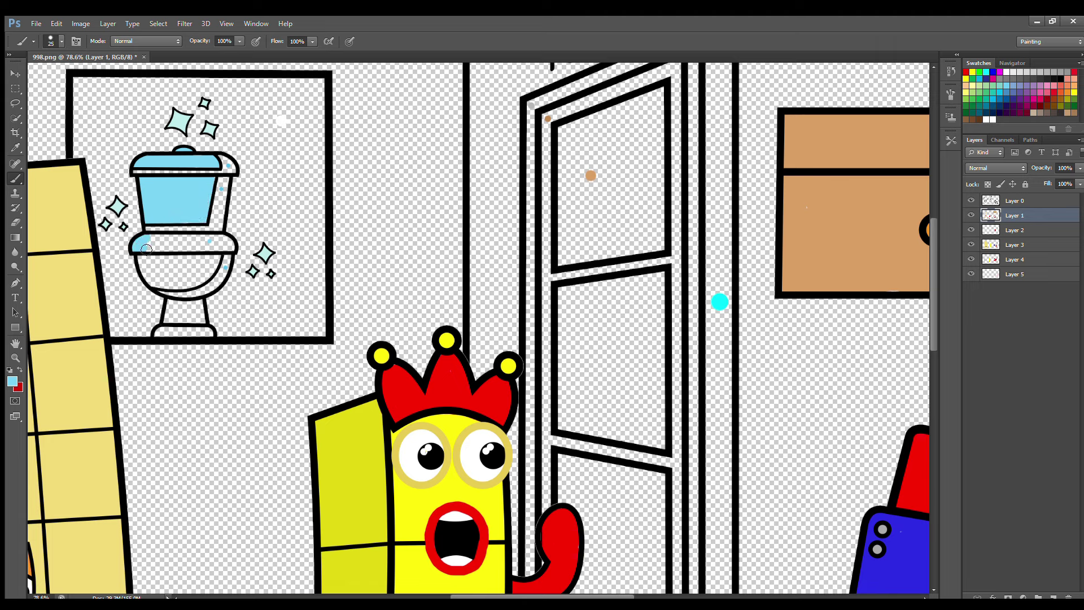
mouse_move(146, 249)
left_mouse_down()
mouse_move(232, 249)
mouse_move(152, 241)
left_mouse_up()
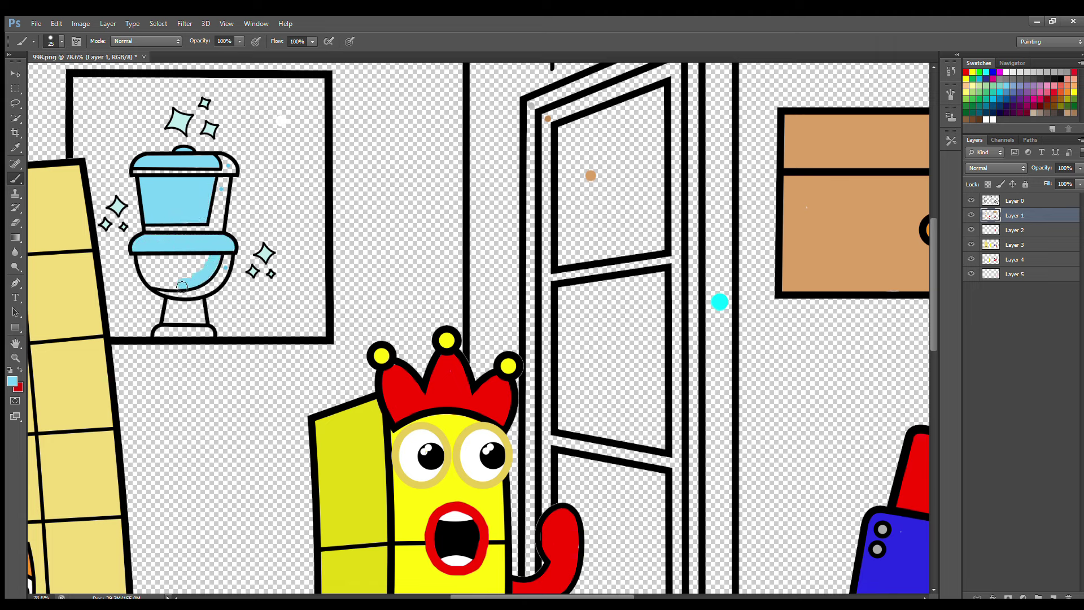
mouse_move(182, 287)
left_mouse_down()
mouse_move(200, 259)
mouse_move(170, 303)
mouse_move(175, 322)
mouse_move(208, 334)
mouse_move(189, 323)
left_mouse_up()
key("alt+bracketleft")
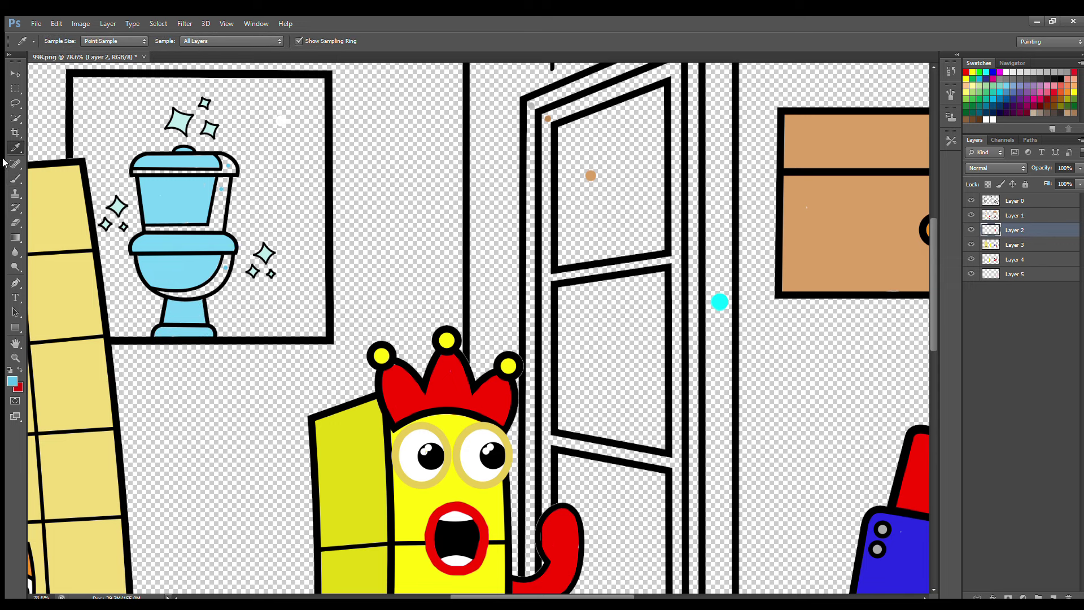
mouse_move(217, 173)
left_mouse_down()
mouse_move(152, 228)
mouse_move(229, 183)
mouse_move(213, 284)
left_mouse_up()
Step: On Layer 3, paint the background of the toilet picture white all the way to its frame
key("alt+bracketleft")
left_click(281, 120, "alt")
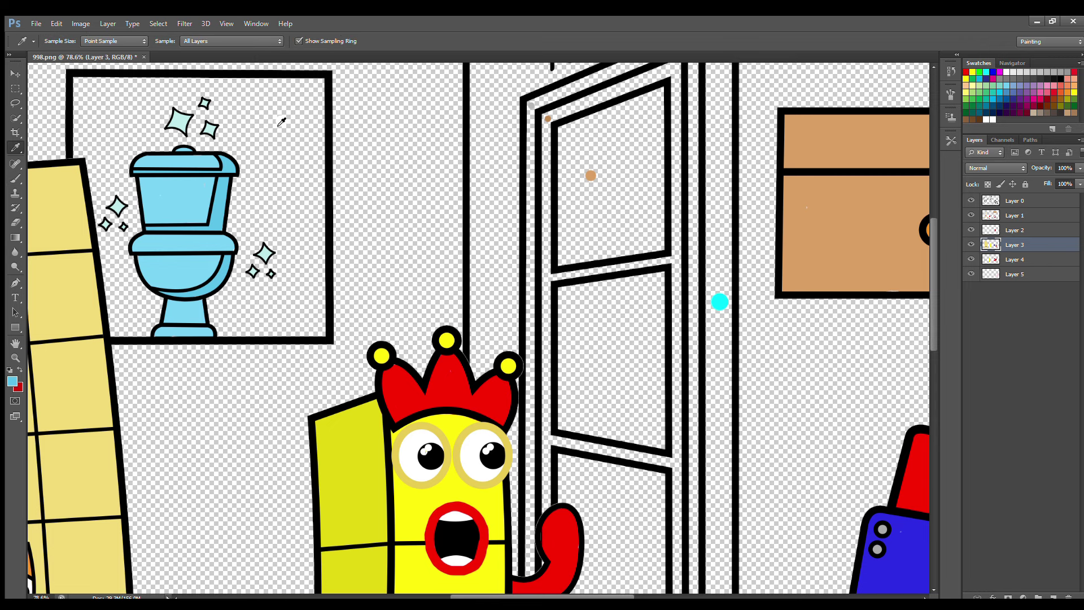
key("bracketright")
key("bracketright")
mouse_move(82, 82)
left_mouse_down()
mouse_move(125, 329)
mouse_move(318, 325)
mouse_move(325, 120)
mouse_move(98, 89)
left_mouse_up()
scroll(271, 174, "down", 3)
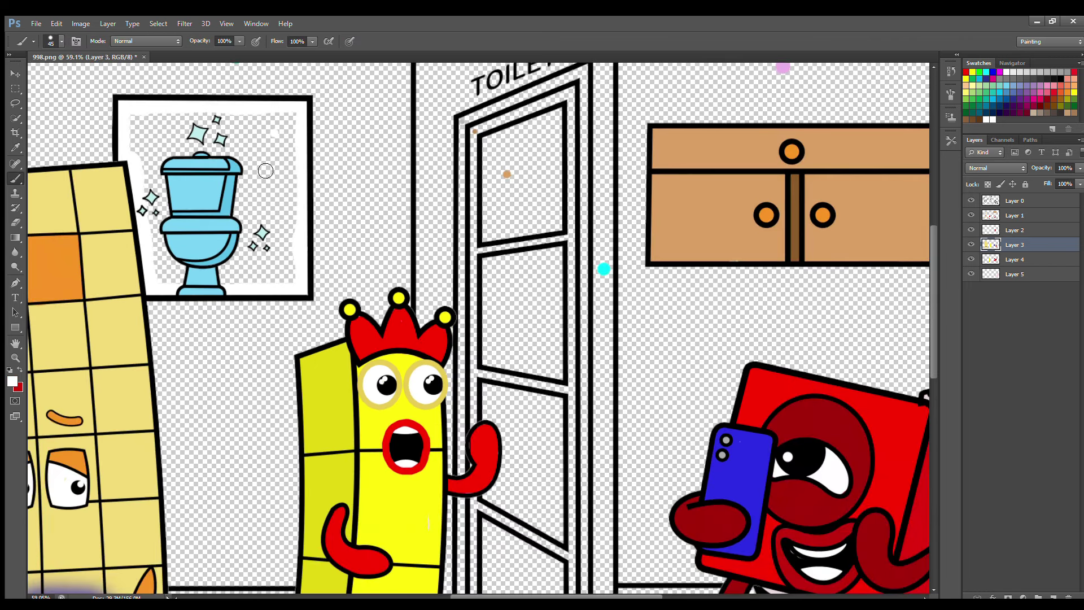
key("bracketright")
key("bracketright")
key("bracketright")
key("bracketright")
scroll(271, 181, "up", 3)
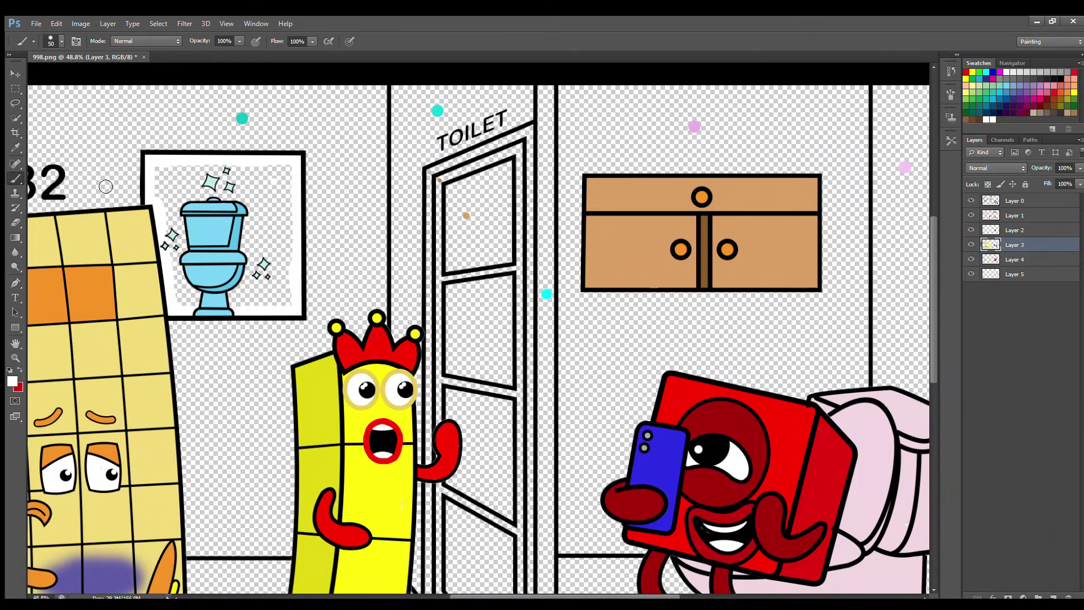
mouse_move(171, 181)
left_mouse_down()
mouse_move(277, 305)
mouse_move(274, 182)
mouse_move(252, 267)
left_mouse_up()
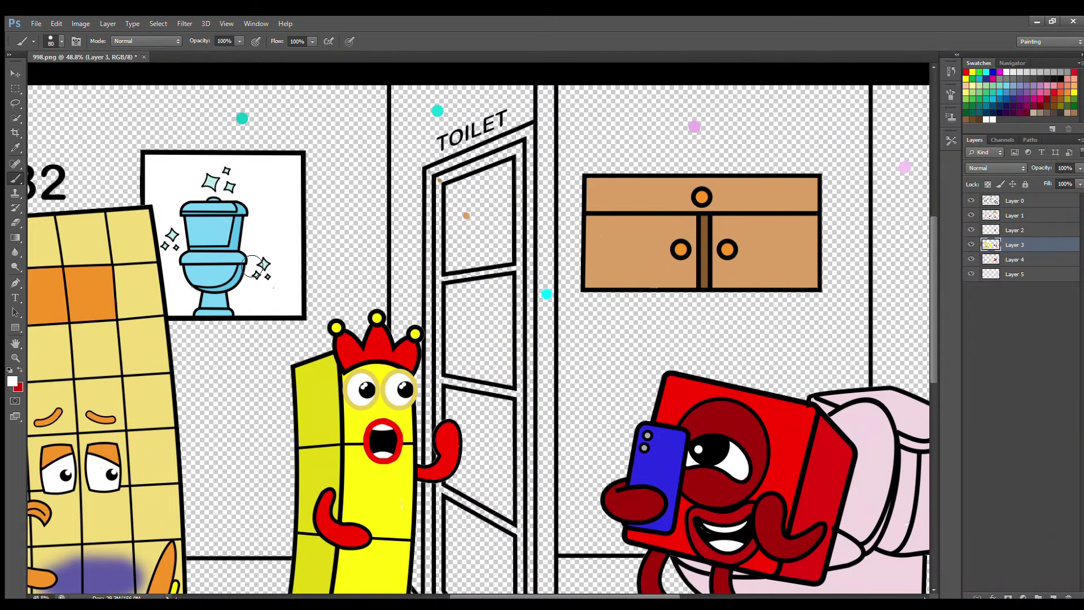
Step: On Layer 2, sample the tan guide dot on the toilet door and paint the door's top panel
left_click(1015, 230)
left_click(466, 215, "alt")
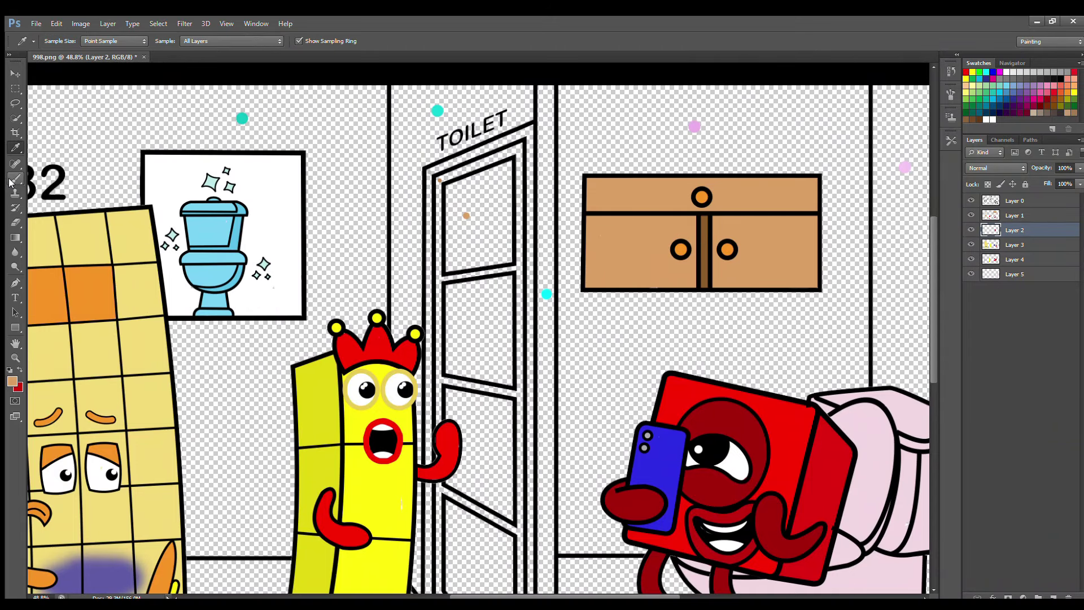
key("bracketleft")
key("bracketleft")
key("bracketleft")
key("bracketleft")
mouse_move(453, 190)
left_mouse_down()
mouse_move(449, 228)
mouse_move(506, 262)
mouse_move(511, 161)
mouse_move(473, 213)
mouse_move(480, 237)
mouse_move(474, 226)
left_mouse_up()
key("bracketright")
key("bracketleft")
Step: Paint the second and third panels of the toilet door in the same tan
mouse_move(456, 290)
left_mouse_down()
mouse_move(477, 376)
mouse_move(508, 339)
mouse_move(469, 288)
mouse_move(492, 373)
mouse_move(477, 333)
left_mouse_up()
key("bracketright")
key("bracketright")
key("bracketright")
key("bracketleft")
key("bracketleft")
key("bracketleft")
mouse_move(454, 392)
left_mouse_down()
mouse_move(451, 427)
mouse_move(497, 499)
mouse_move(509, 446)
mouse_move(486, 405)
mouse_move(466, 424)
mouse_move(480, 486)
mouse_move(500, 429)
left_mouse_up()
key("bracketright")
key("bracketright")
key("bracketright")
key("bracketright")
Step: Fill the lowest panel of the toilet door with tan
scroll(910, 331, "down", 3)
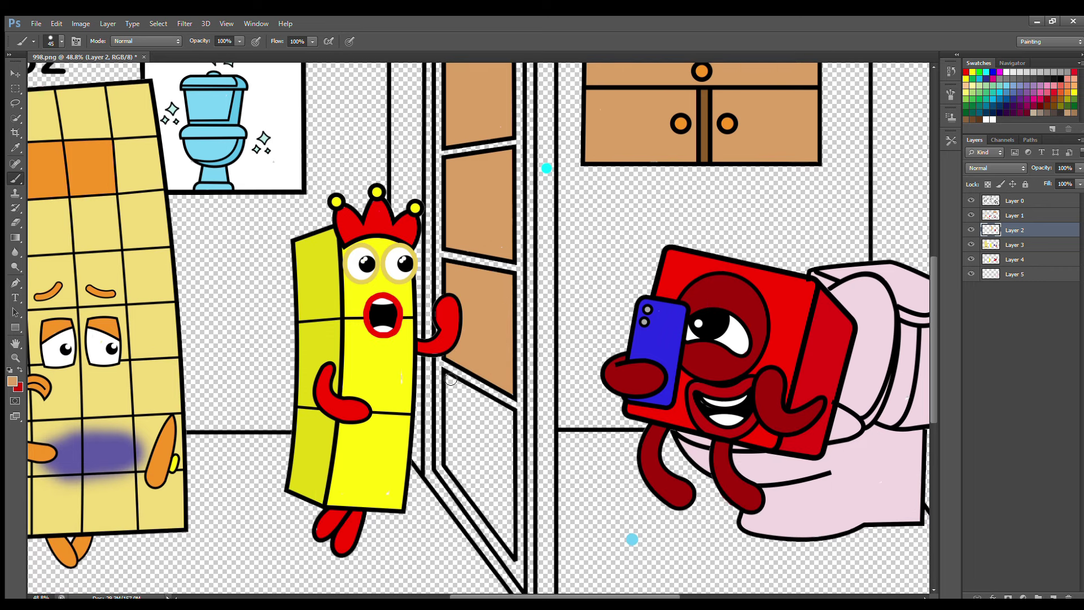
mouse_move(451, 378)
left_mouse_down()
mouse_move(461, 480)
mouse_move(511, 548)
mouse_move(510, 460)
mouse_move(469, 396)
mouse_move(477, 465)
mouse_move(497, 474)
left_mouse_up()
key("bracketright")
key("bracketright")
key("bracketright")
key("bracketright")
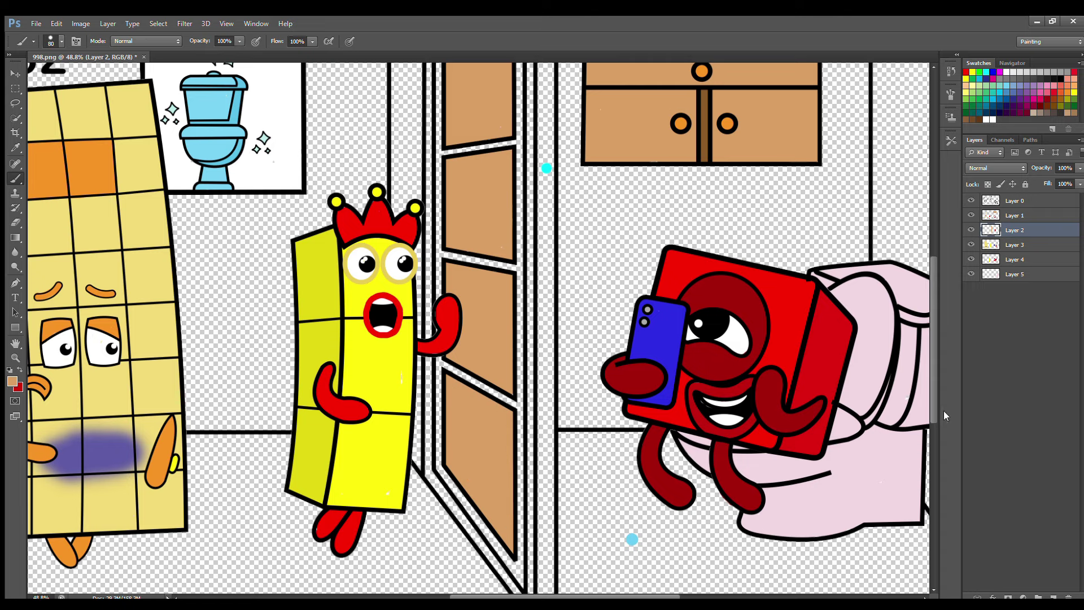
Step: On Layer 3, sample the darker tan guide spot and paint the upper hinge-side border around the door panels
left_click_drag(935, 409, 934, 385)
left_click(1019, 246)
left_click(15, 148)
left_click(439, 130)
left_click(15, 177)
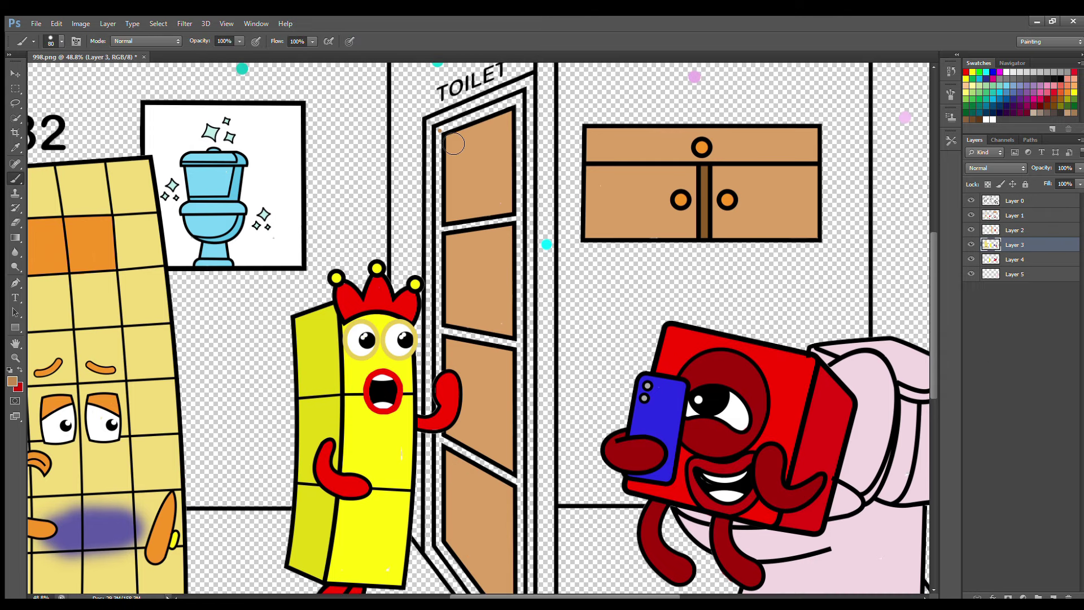
key("bracketleft")
key("bracketleft")
key("bracketleft")
left_click_drag(444, 131, 443, 368)
scroll(450, 360, "down", 1)
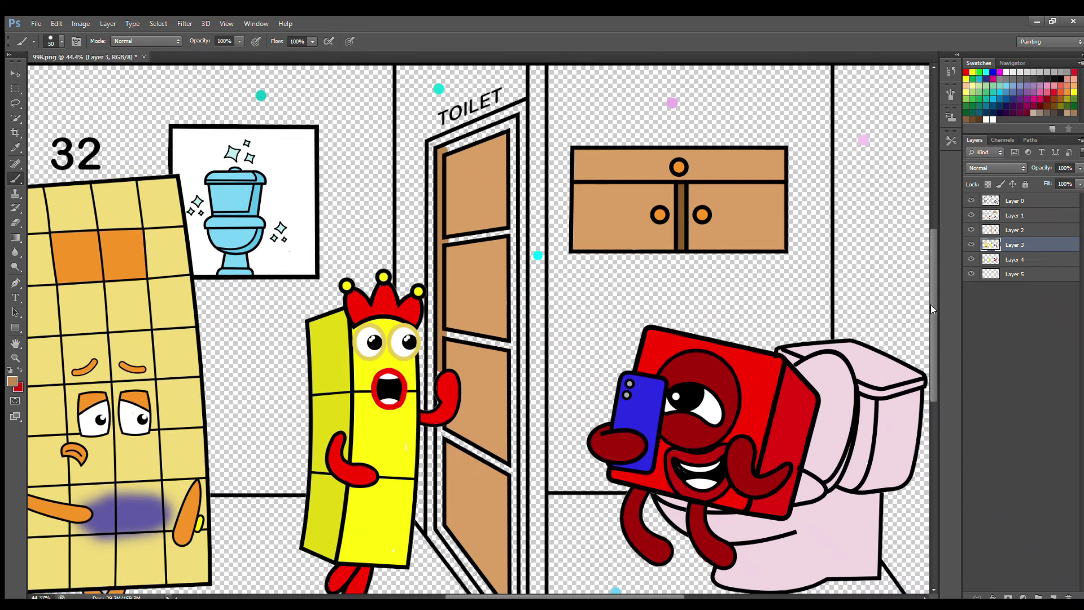
Step: Paint the remaining door borders and the rails between the panels in the darker tan
left_click_drag(933, 309, 932, 328)
key("bracketleft")
mouse_move(443, 389)
left_mouse_down()
mouse_move(468, 500)
mouse_move(512, 580)
mouse_move(514, 72)
left_mouse_up()
key("bracketright")
key("bracketright")
key("bracketright")
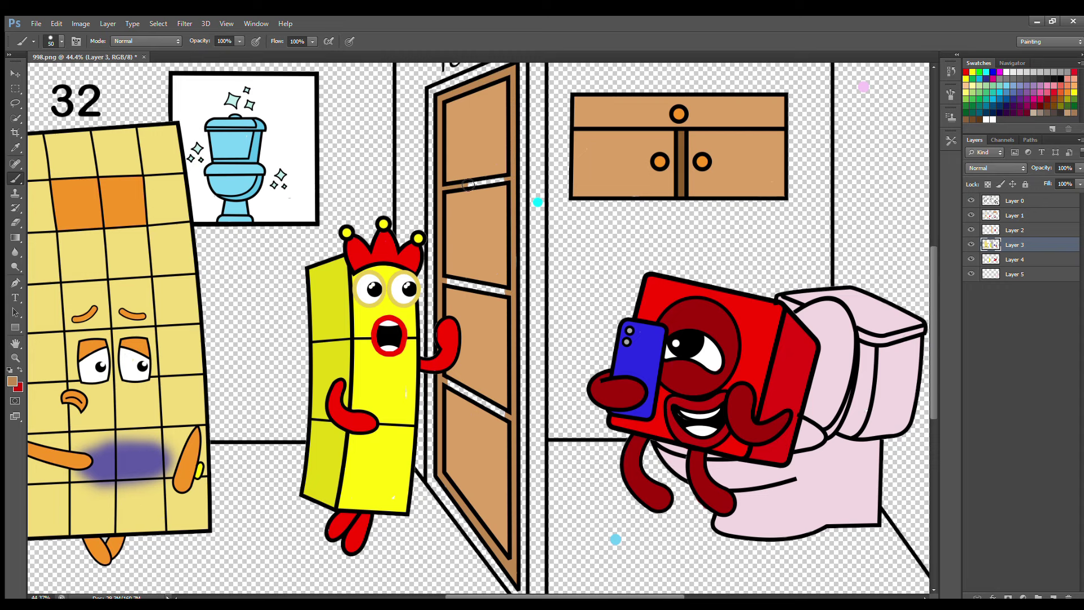
Step: On Layer 4, paint the outer frame around the toilet door pale grey
key("alt+bracketleft")
left_click(1008, 73)
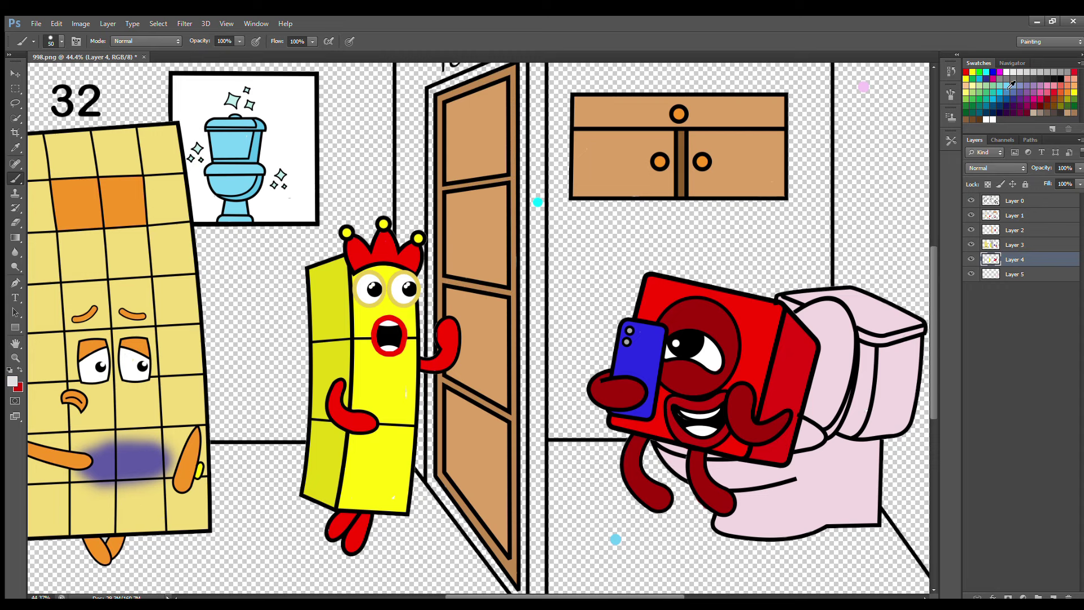
left_click_drag(435, 89, 436, 474)
left_click_drag(436, 474, 514, 581)
scroll(480, 226, "up", 3)
left_click_drag(433, 153, 522, 116)
left_click_drag(523, 116, 523, 587)
Step: On Layer 5, sample the turquoise guide dot beside the TOILET sign and paint the wall section around the door
key("bracketright")
key("bracketright")
key("bracketright")
left_click(1019, 274)
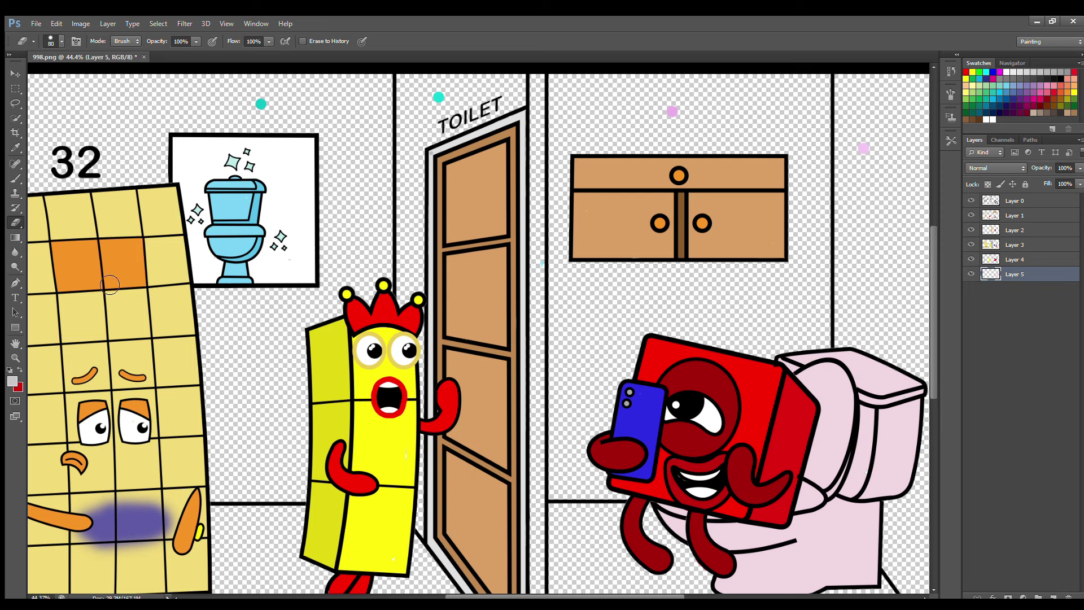
left_click(439, 97, "alt")
mouse_move(409, 80)
left_mouse_down()
mouse_move(408, 302)
mouse_move(428, 489)
mouse_move(428, 344)
left_mouse_up()
scroll(479, 215, "down", 1)
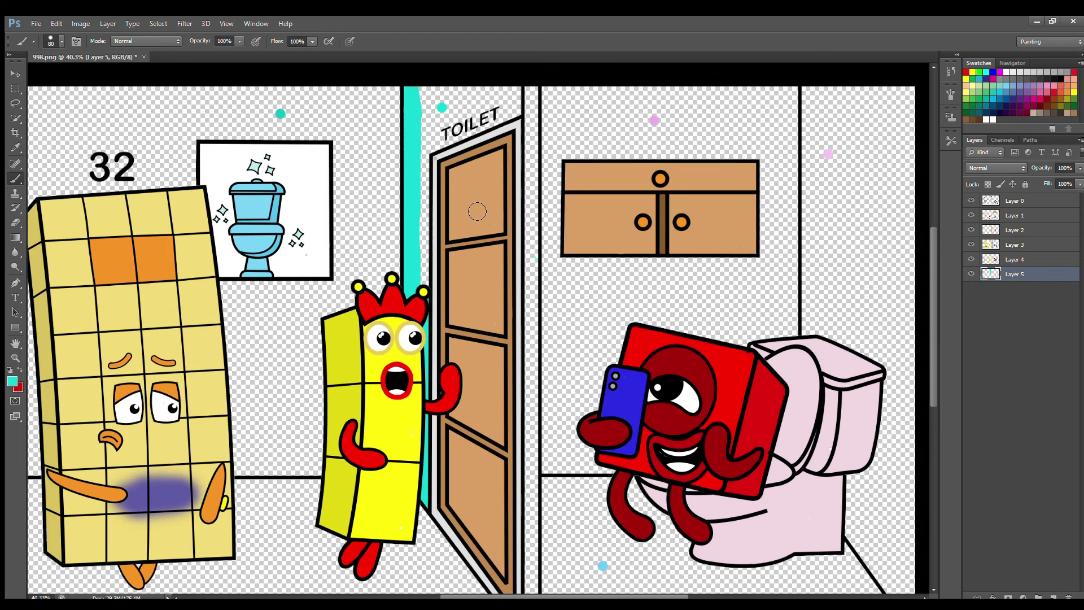
scroll(473, 210, "down", 1)
mouse_move(553, 96)
left_mouse_down()
mouse_move(479, 98)
mouse_move(502, 122)
mouse_move(496, 318)
left_mouse_up()
Step: Add a layer at the bottom, paint the narrow wall strip beside the door bright cyan and the hallway's back wall teal
key("bracketright")
key("bracketright")
key("bracketright")
key("bracketright")
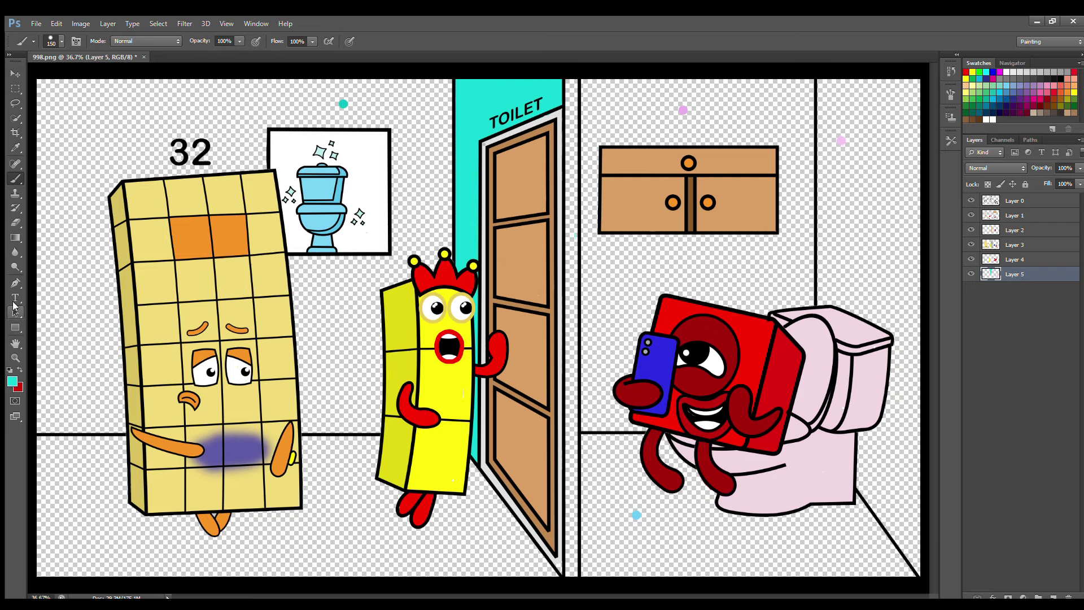
left_click(1053, 597)
left_click_drag(572, 90, 573, 570)
left_click(343, 104, "alt")
key("]")
mouse_move(48, 93)
left_mouse_down()
mouse_move(457, 102)
mouse_move(138, 170)
mouse_move(421, 232)
mouse_move(141, 311)
mouse_move(53, 375)
mouse_move(56, 401)
mouse_move(131, 432)
mouse_move(352, 432)
mouse_move(73, 380)
left_mouse_up()
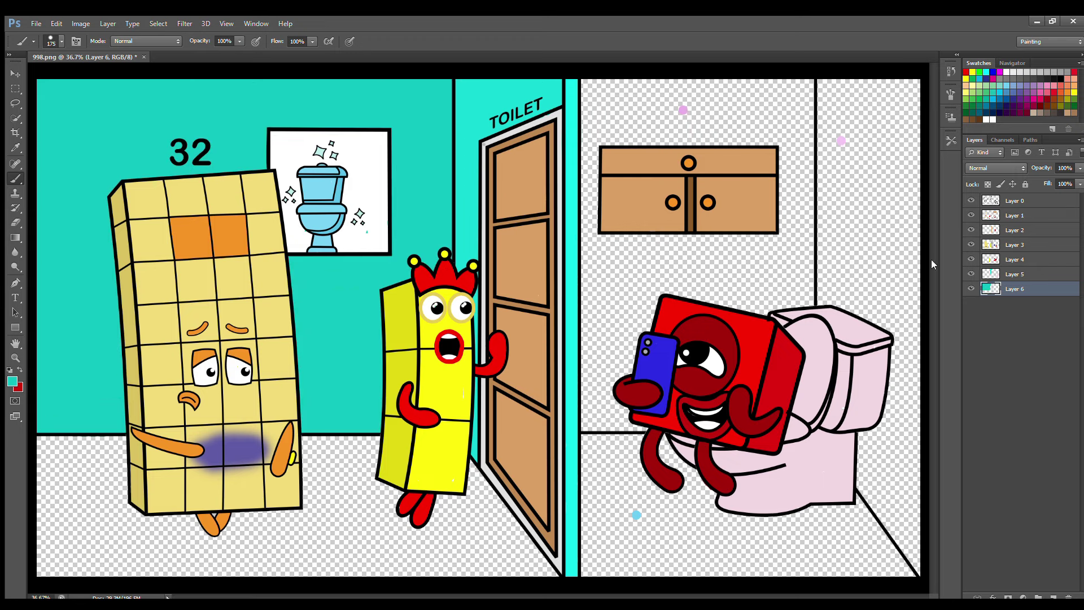
Step: Add a new bottom layer and paint the bathroom's back wall in the pinkish violet sampled from its guide dot
left_click(1053, 597)
key("i")
left_click(684, 107)
key("b")
left_click_drag(627, 415, 593, 415)
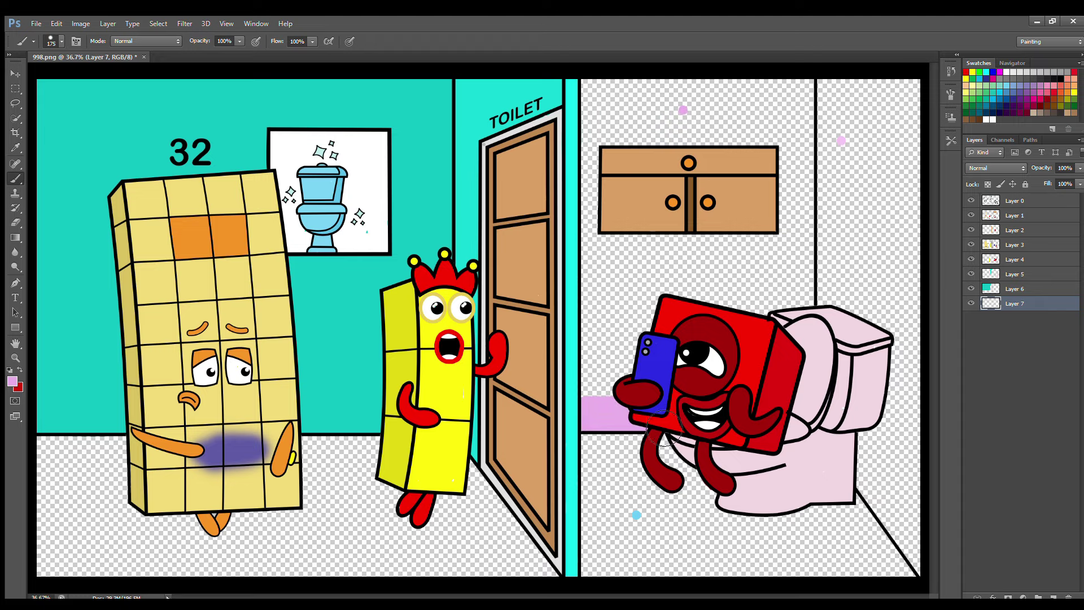
mouse_move(796, 310)
left_mouse_down()
mouse_move(798, 92)
mouse_move(612, 310)
mouse_move(677, 255)
mouse_move(722, 115)
mouse_move(786, 307)
left_mouse_up()
Step: Add another layer, move it below Layer 7, and paint the bathroom's side wall in the sampled pale pink
left_click(1053, 598)
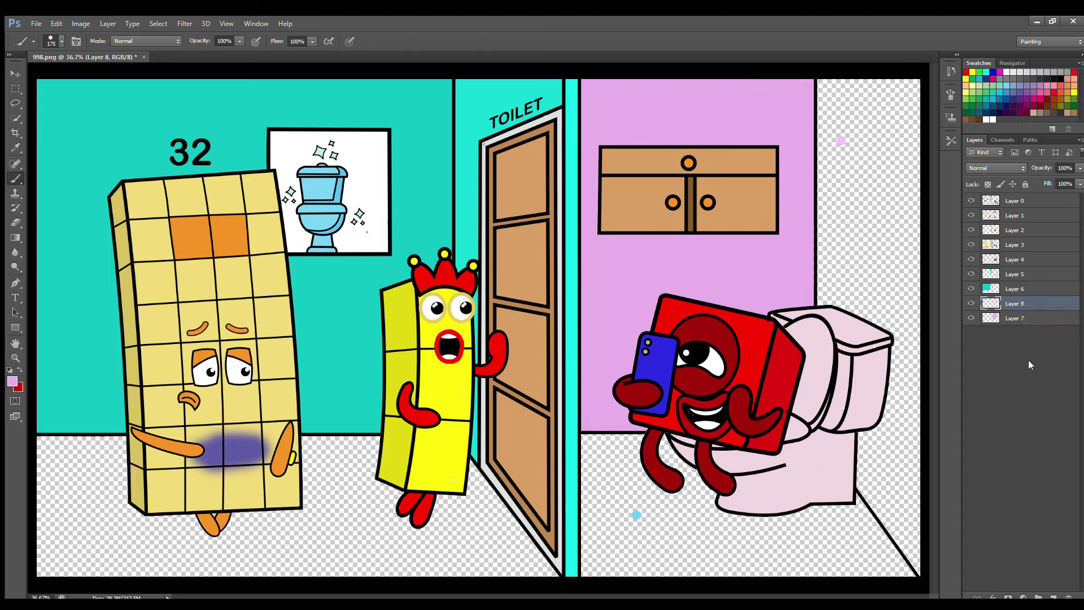
left_click_drag(1025, 303, 1025, 325)
key("i")
left_click(841, 140)
key("b")
mouse_move(877, 520)
left_mouse_down()
mouse_move(880, 500)
mouse_move(920, 568)
mouse_move(920, 497)
mouse_move(881, 254)
mouse_move(847, 133)
left_mouse_up()
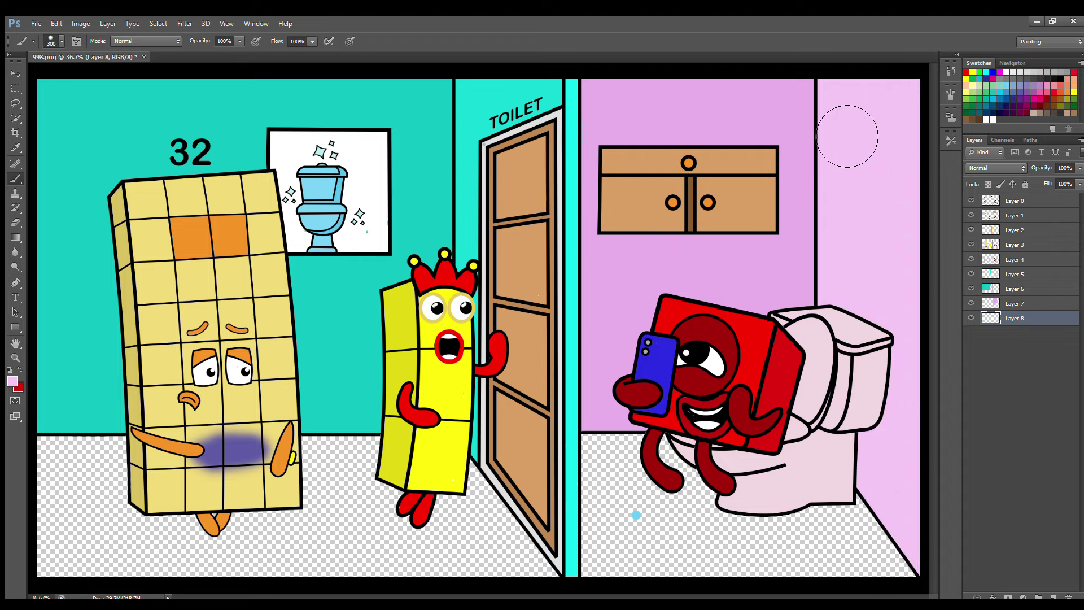
Step: Add a new layer for the floors and paint the bathroom floor in the light blue sampled from its guide dot
key("ctrl+shift+alt+n")
key("bracketright")
key("bracketright")
key("bracketright")
left_click(11, 381)
left_click(637, 514)
key("Return")
mouse_move(615, 466)
left_mouse_down()
mouse_move(663, 596)
mouse_move(905, 524)
mouse_move(761, 556)
left_mouse_up()
Step: Choose a darker blue and paint a soft shadow on the bathroom floor beneath the red character and toilet
left_click(8, 377)
key("b")
left_click_drag(667, 451, 847, 508)
Step: Paint the hallway floor dark brown and add soft darker brown shadows beneath the 32-block and yellow characters
left_click(11, 381)
left_click_drag(67, 463, 531, 559)
left_click(12, 381)
key("bracketleft")
key("bracketleft")
key("bracketleft")
key("bracketleft")
key("bracketleft")
key("bracketleft")
left_click_drag(158, 522, 300, 463)
left_click_drag(398, 508, 468, 491)
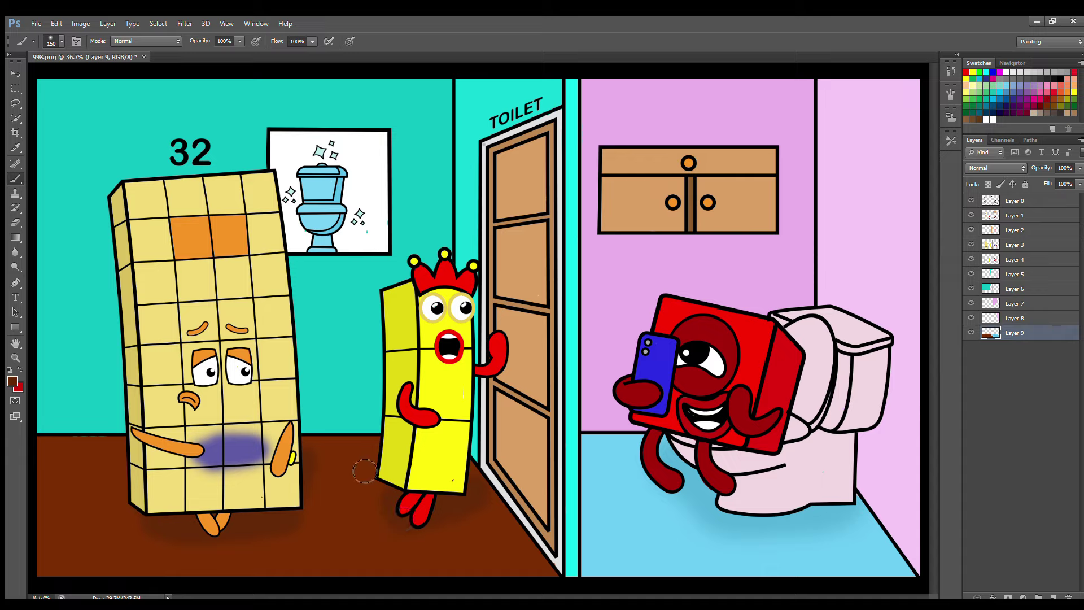
Step: Select Layer 3 and set the brush colour to green for painting
left_click(1039, 247)
key("i")
left_click(133, 167)
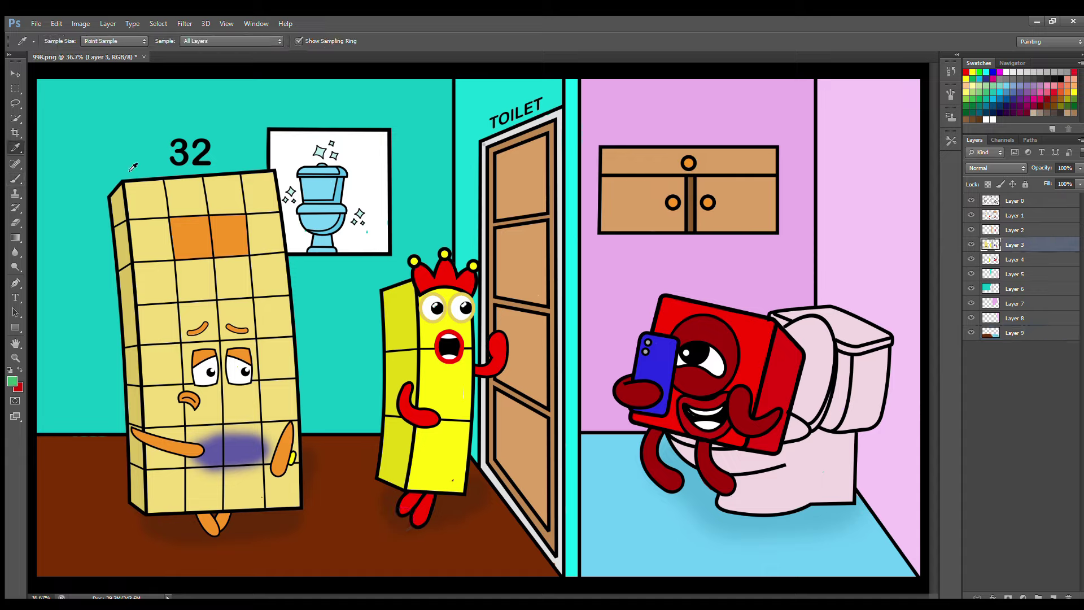
key("b")
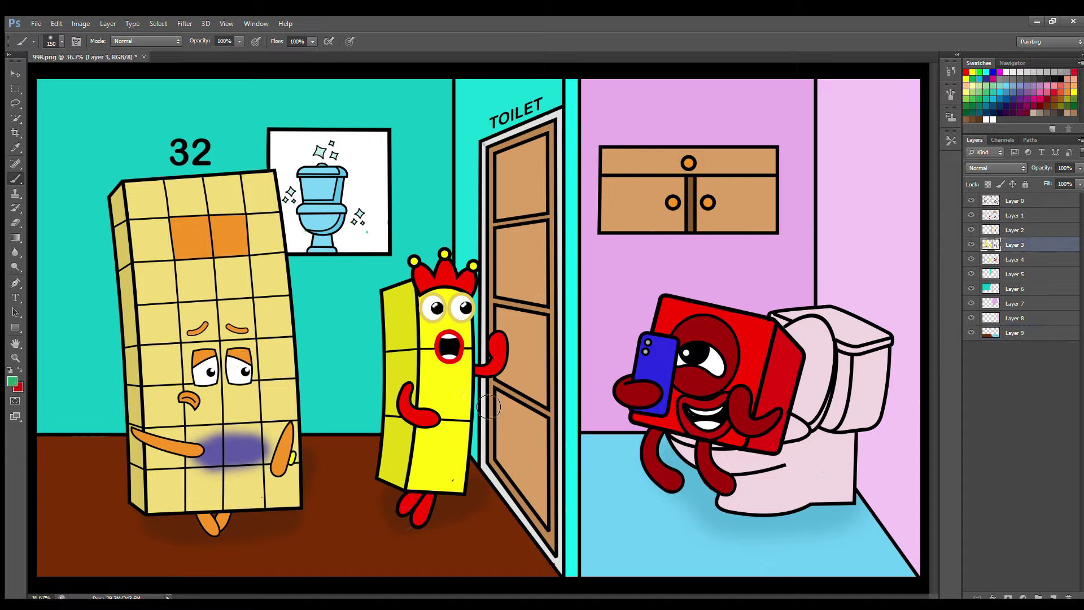